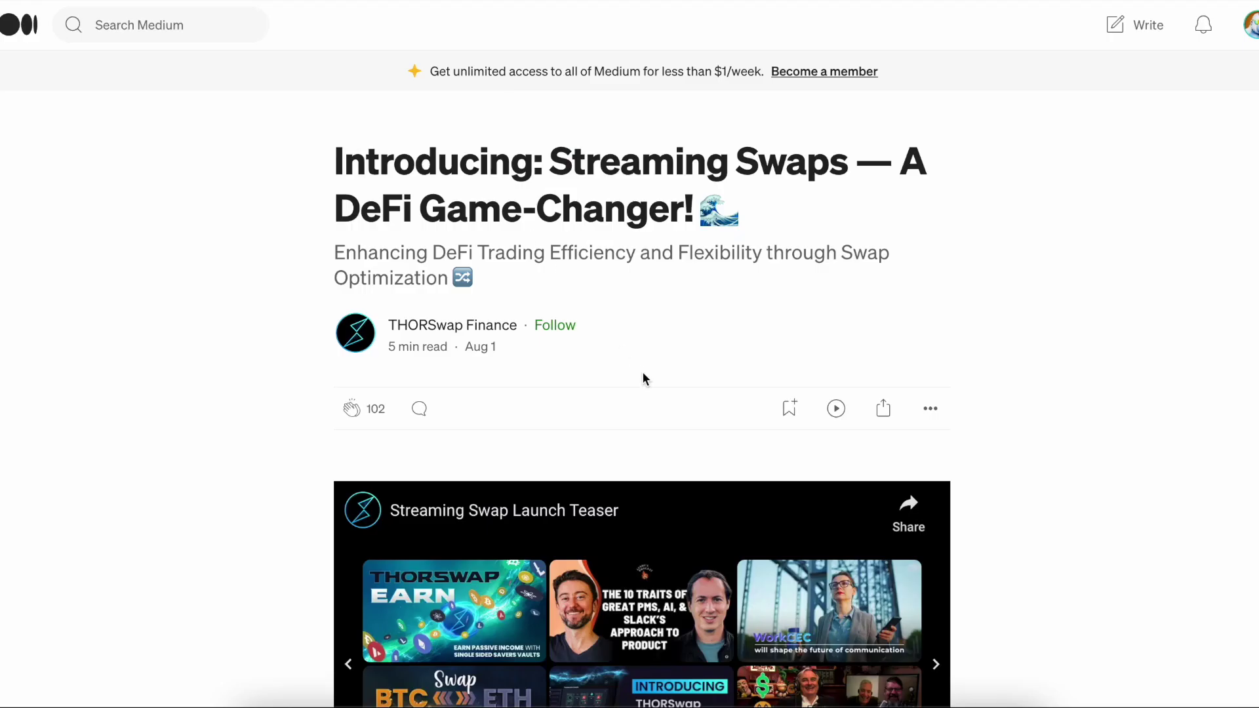
- Scroll the Medium Streaming Swaps article down to its Time Optimized Swaps slide
{"action": "scroll", "coordinate": [642, 371], "scroll_direction": "down", "scroll_amount": 8}
{"action": "scroll", "coordinate": [643, 372], "scroll_direction": "down", "scroll_amount": 20}
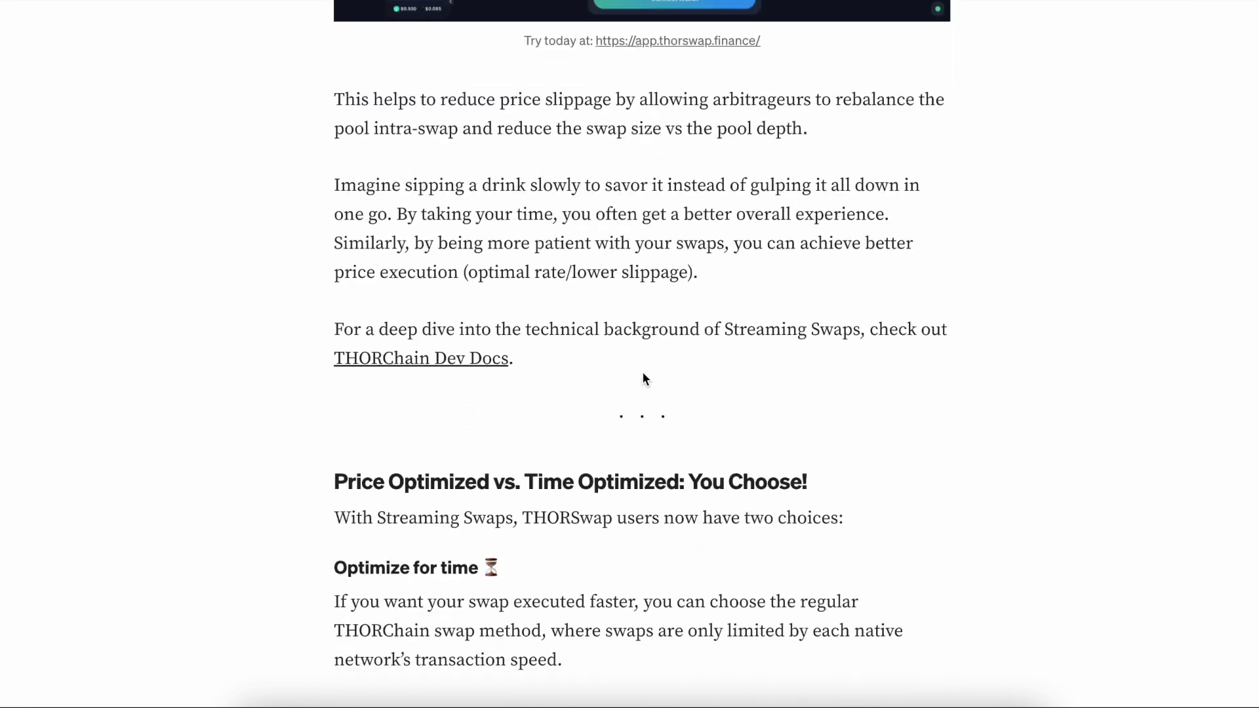
{"action": "scroll", "coordinate": [642, 373], "scroll_direction": "down", "scroll_amount": 15}
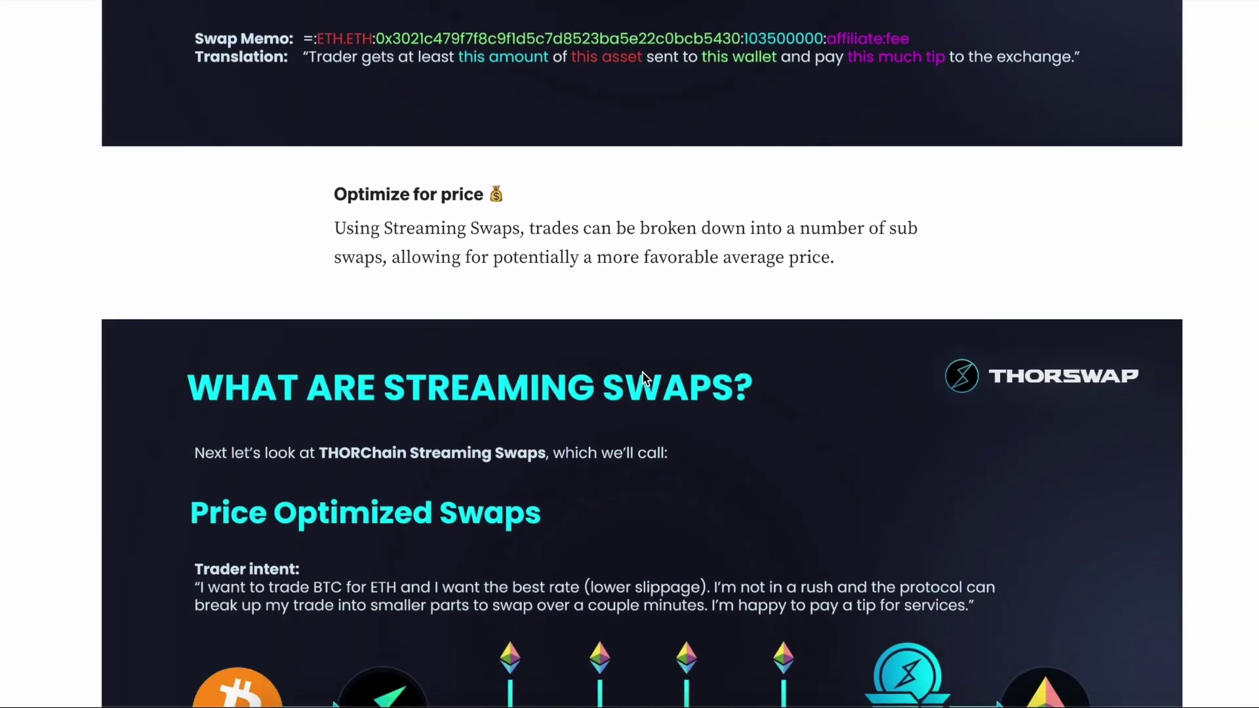
{"action": "scroll", "coordinate": [576, 286], "scroll_direction": "down", "scroll_amount": 2}
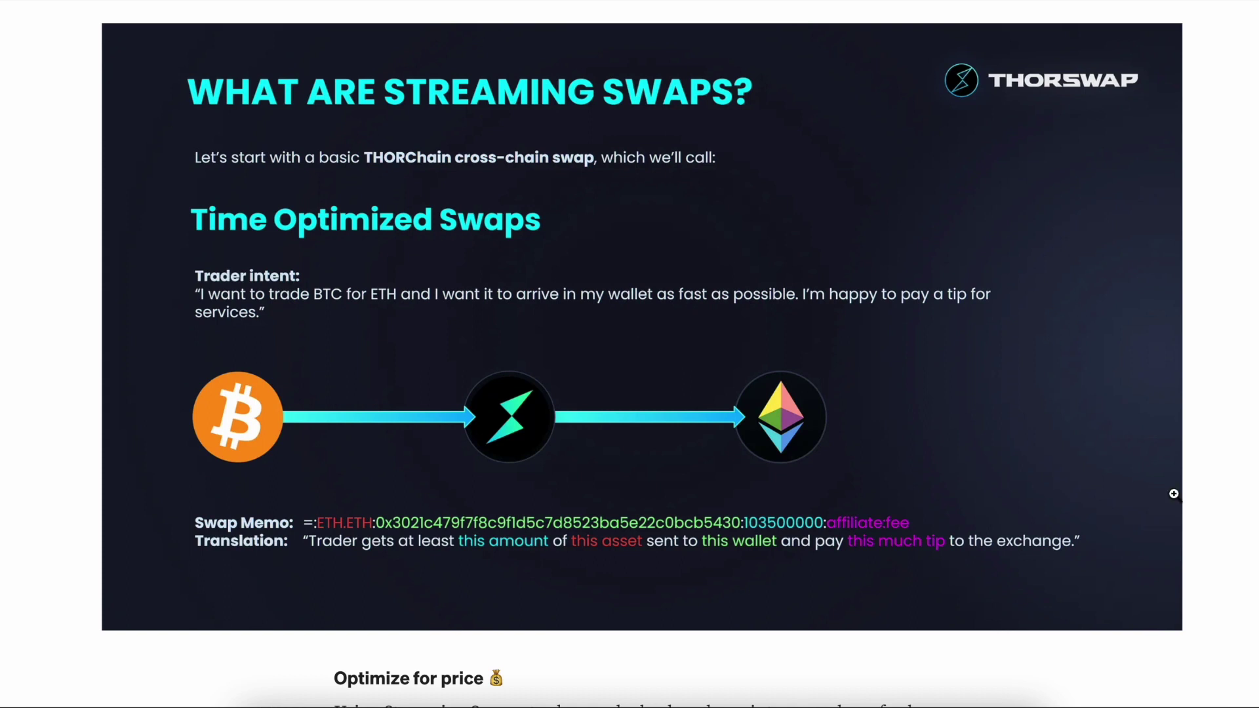
- Scroll the article to the Price Optimized Swaps slide showing a trade split into sub-swaps
{"action": "scroll", "coordinate": [1173, 493], "scroll_direction": "down", "scroll_amount": 10}
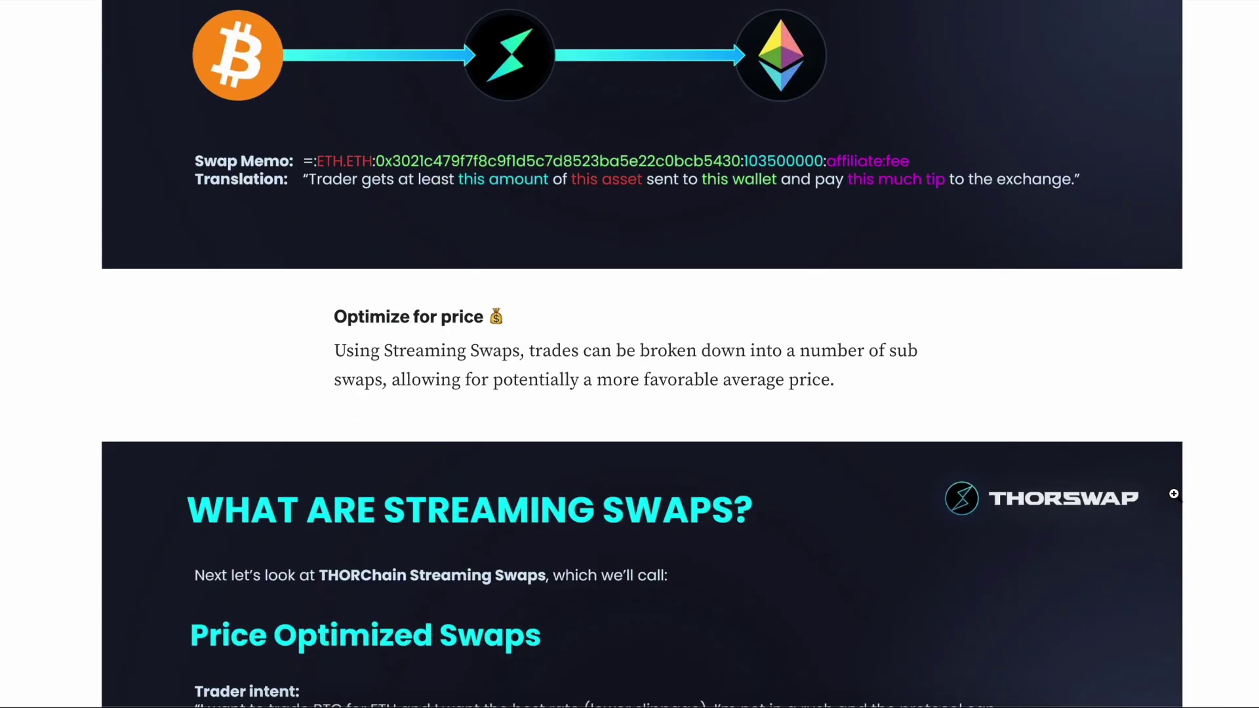
{"action": "scroll", "coordinate": [1173, 494], "scroll_direction": "up", "scroll_amount": 1}
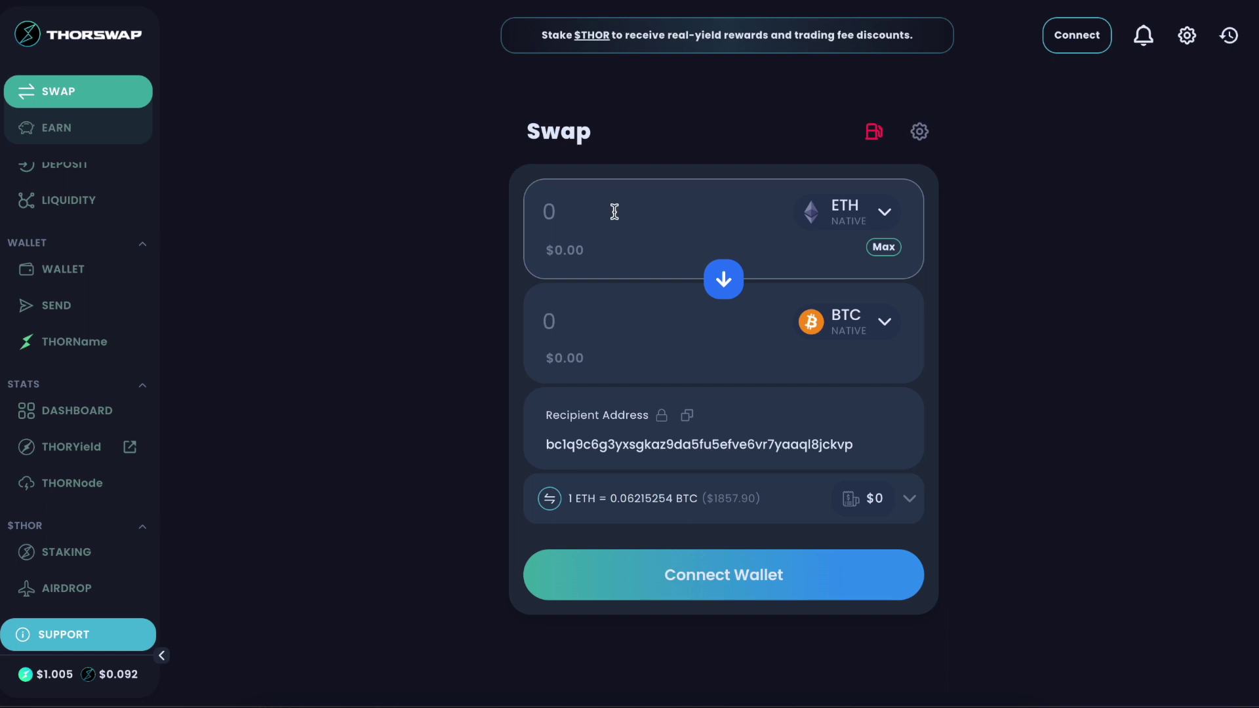
- Flip the swap direction so BTC is sent and ETH is received
{"action": "left_click", "coordinate": [724, 279]}
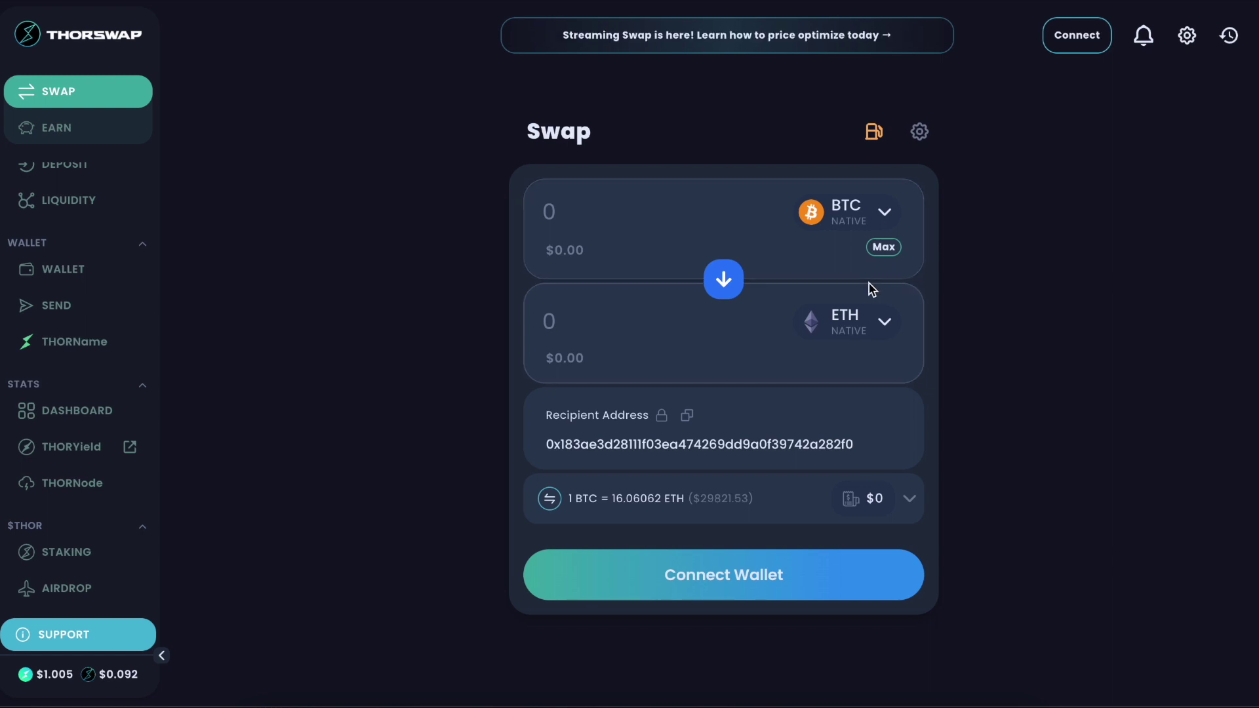
{"action": "left_click", "coordinate": [552, 215]}
- Enter 10 BTC and compare the Price Optimized and Time Optimized ETH quotes
{"action": "type", "text": "10"}
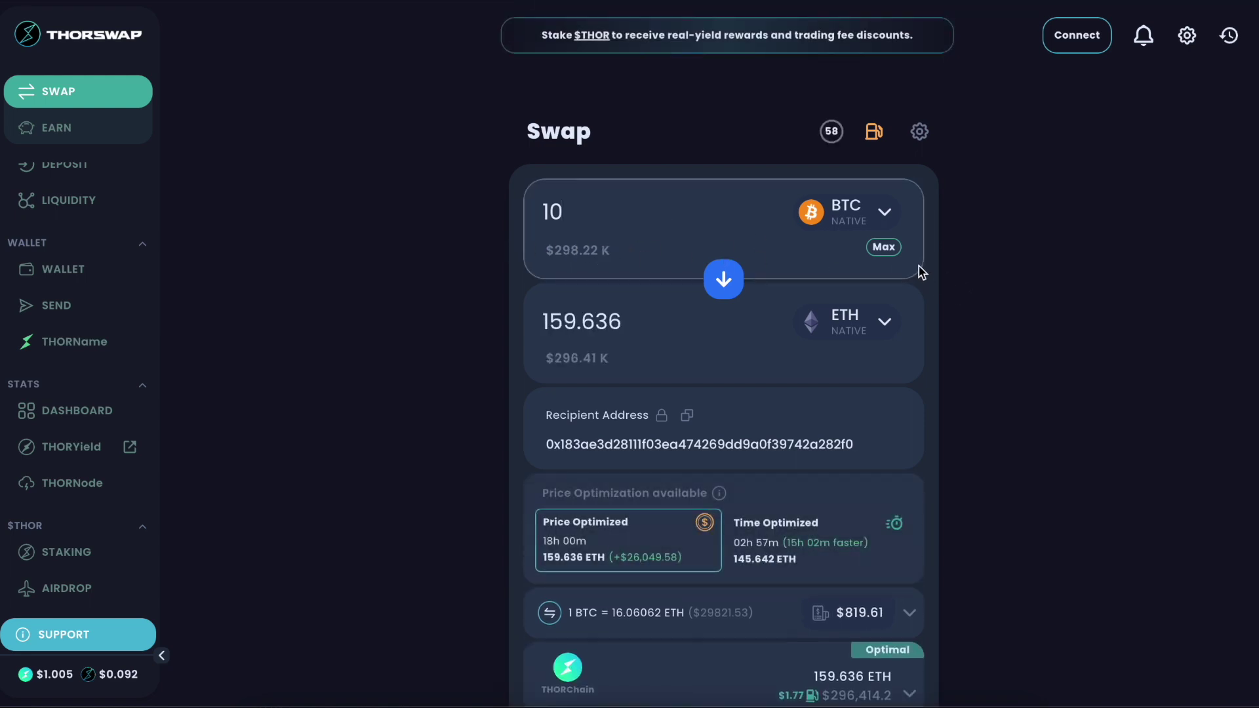
{"action": "scroll", "coordinate": [925, 275], "scroll_direction": "down", "scroll_amount": 1}
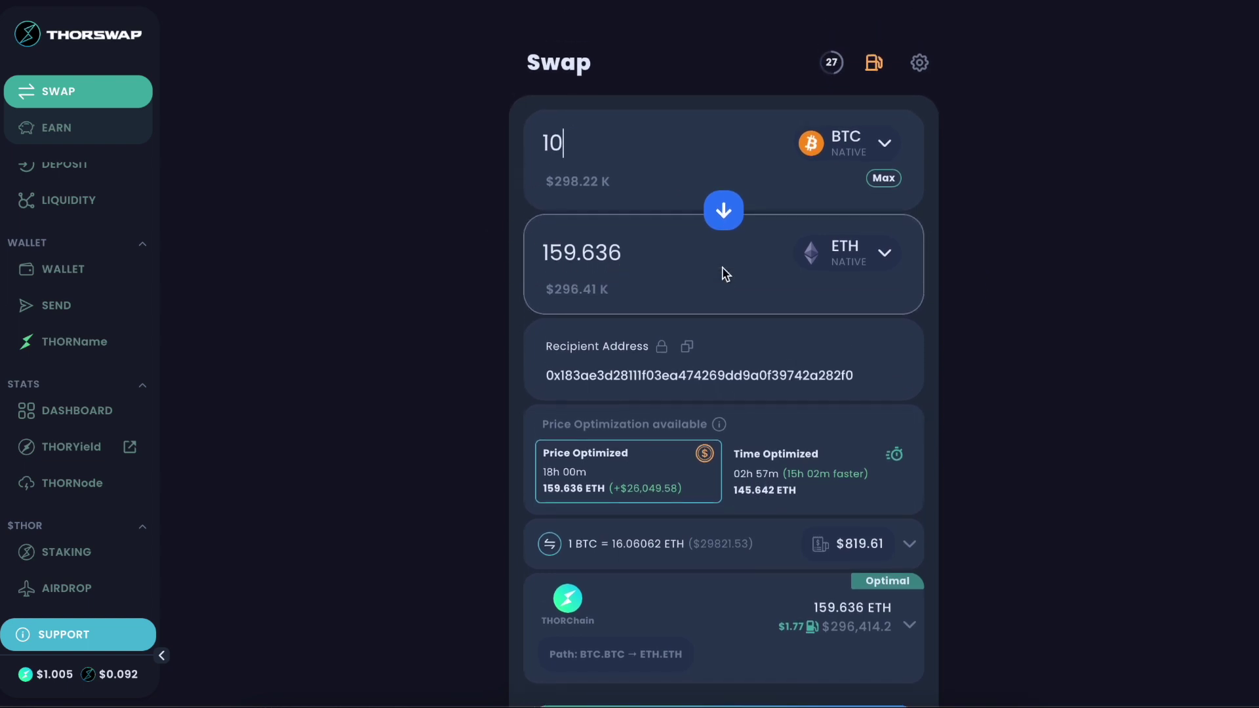
{"action": "scroll", "coordinate": [725, 274], "scroll_direction": "down", "scroll_amount": 1}
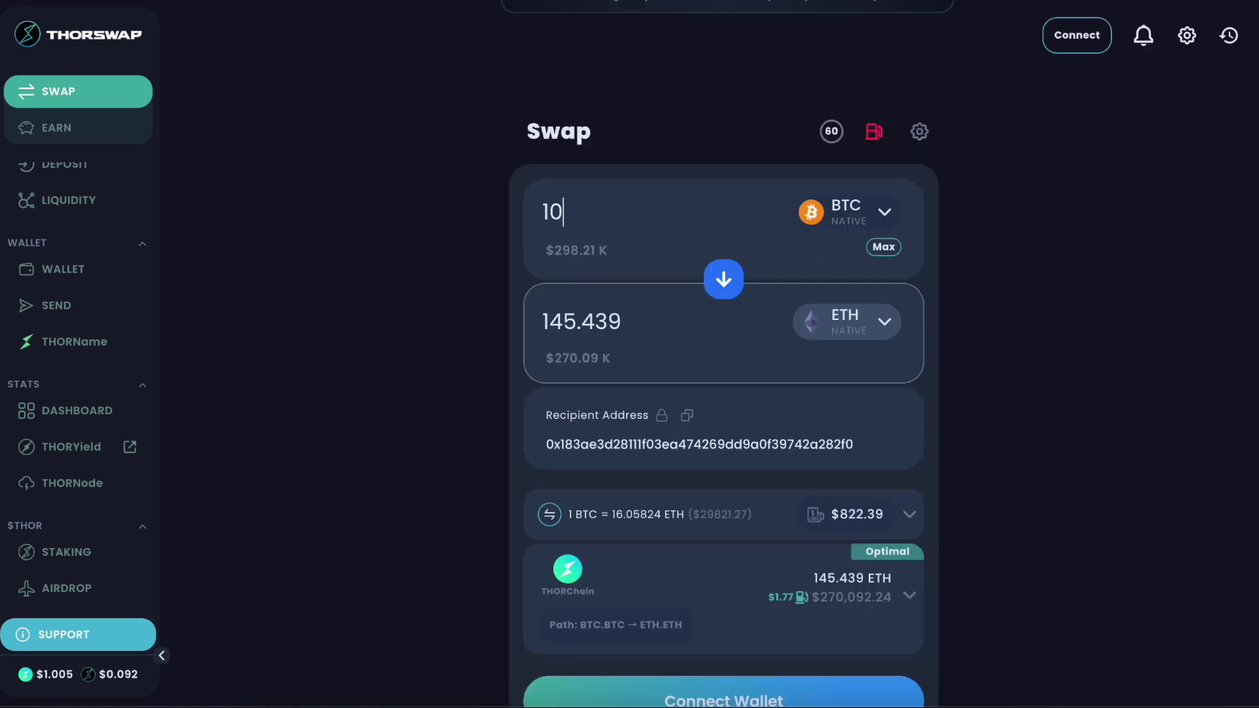
- Change the amount to 100 BTC: 1,580.54 ETH price-optimized versus 773.589 ETH time-optimized
{"action": "scroll", "coordinate": [1063, 408], "scroll_direction": "down", "scroll_amount": 1}
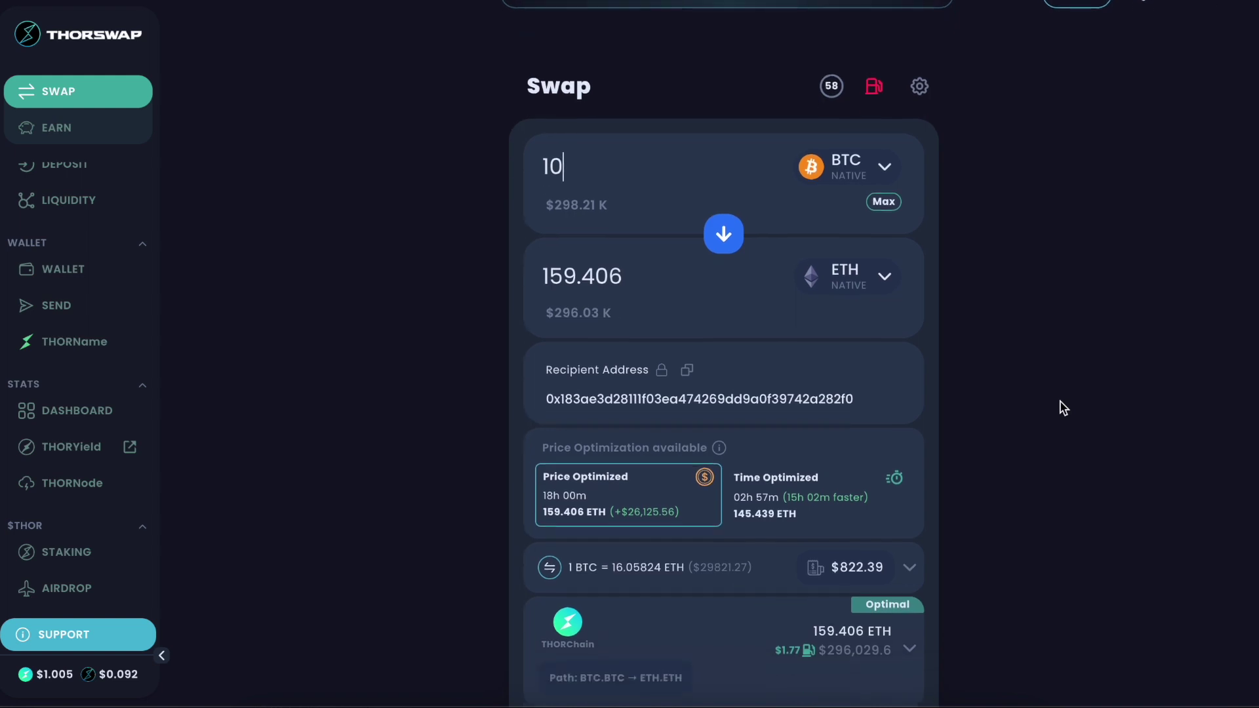
{"action": "key", "text": "BackSpace"}
{"action": "scroll", "coordinate": [1060, 418], "scroll_direction": "down", "scroll_amount": 2}
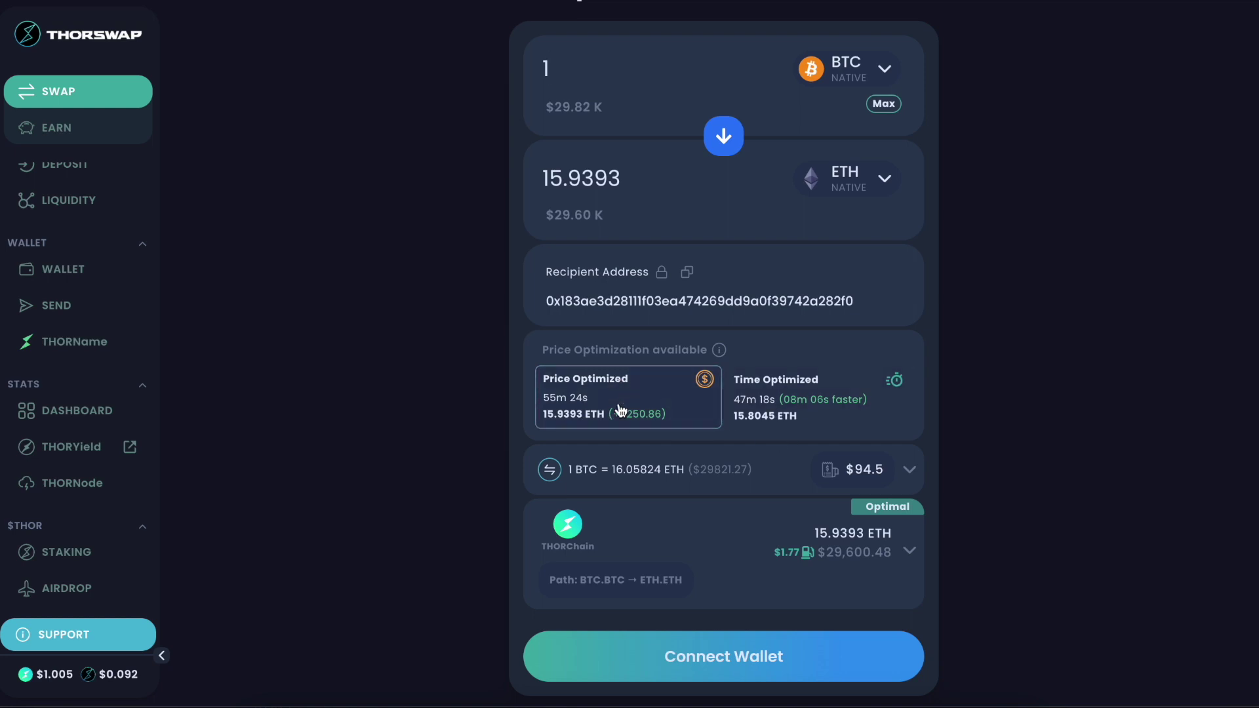
{"action": "type", "text": "00"}
{"action": "scroll", "coordinate": [918, 374], "scroll_direction": "down", "scroll_amount": 1}
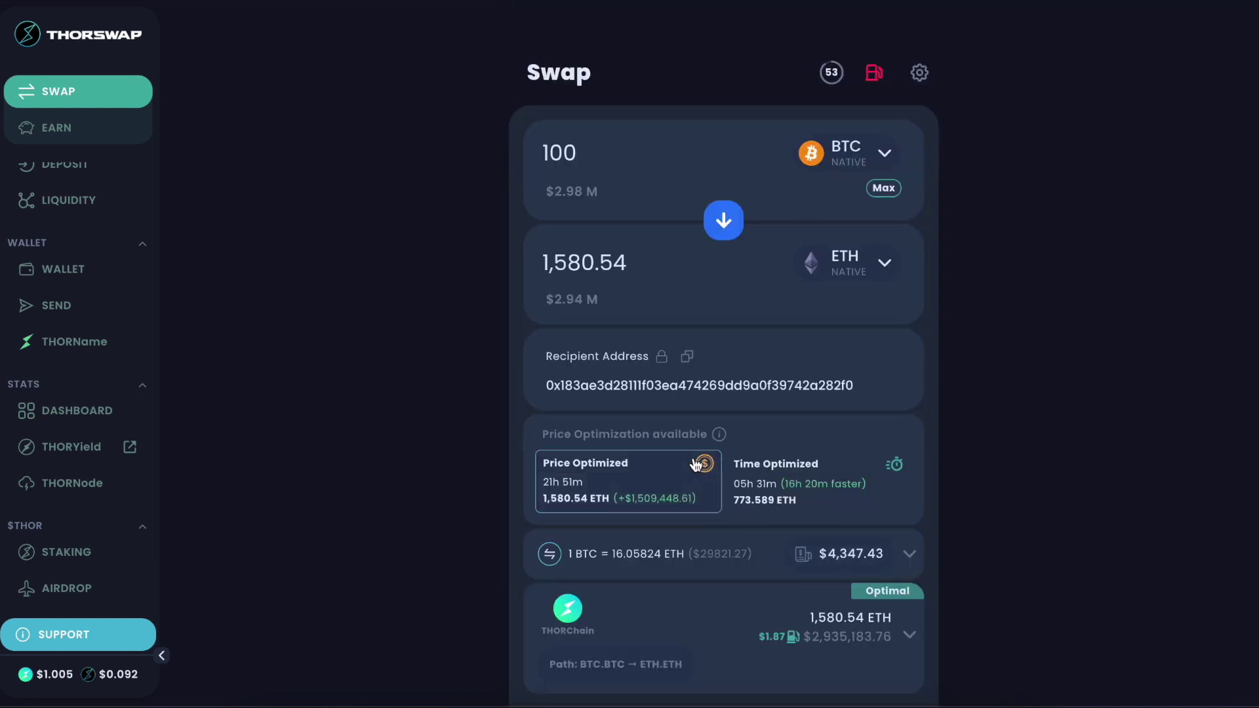
{"action": "scroll", "coordinate": [742, 514], "scroll_direction": "down", "scroll_amount": 1}
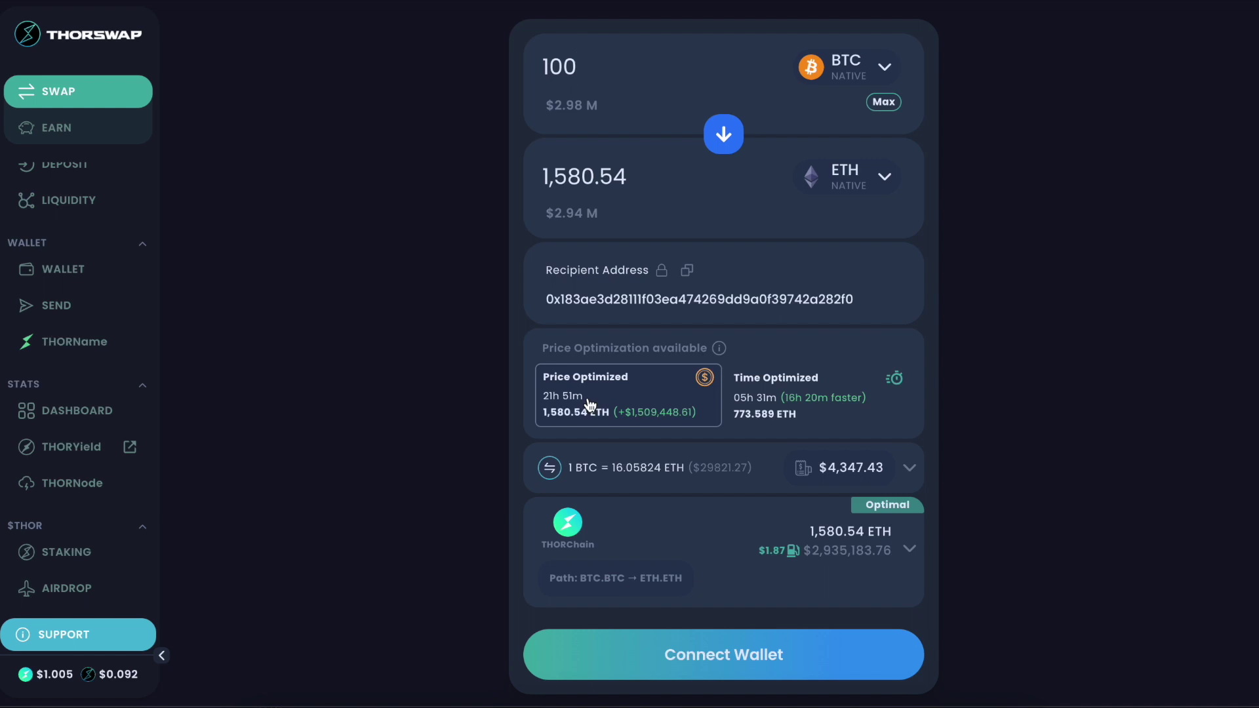
{"action": "scroll", "coordinate": [928, 493], "scroll_direction": "up", "scroll_amount": 2}
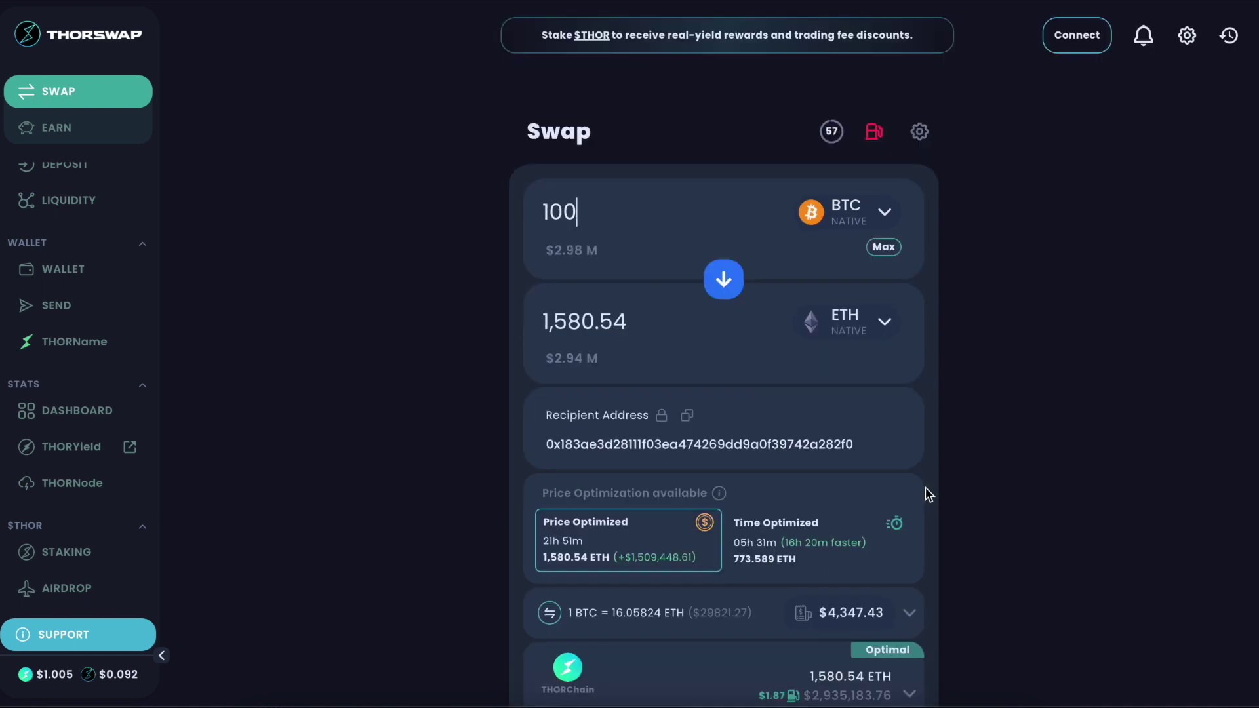
- Switch the sent token to USDC with an amount of 100,000
{"action": "left_click", "coordinate": [858, 216]}
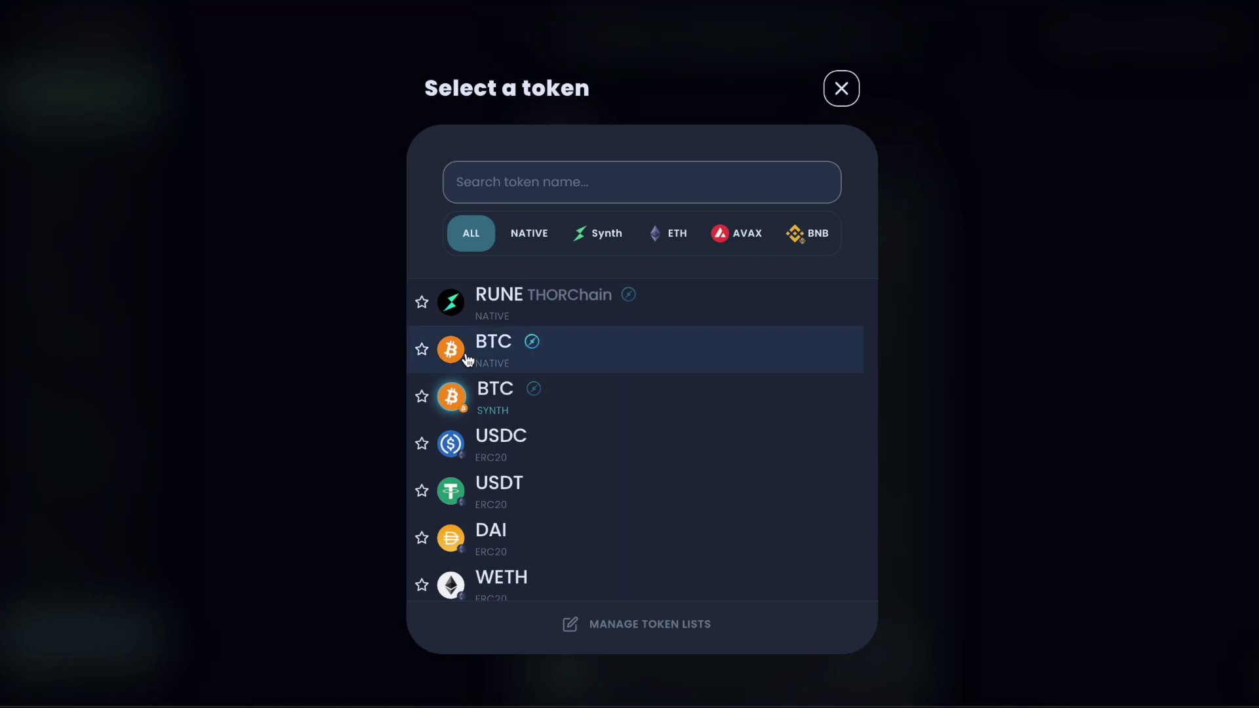
{"action": "left_click", "coordinate": [584, 443]}
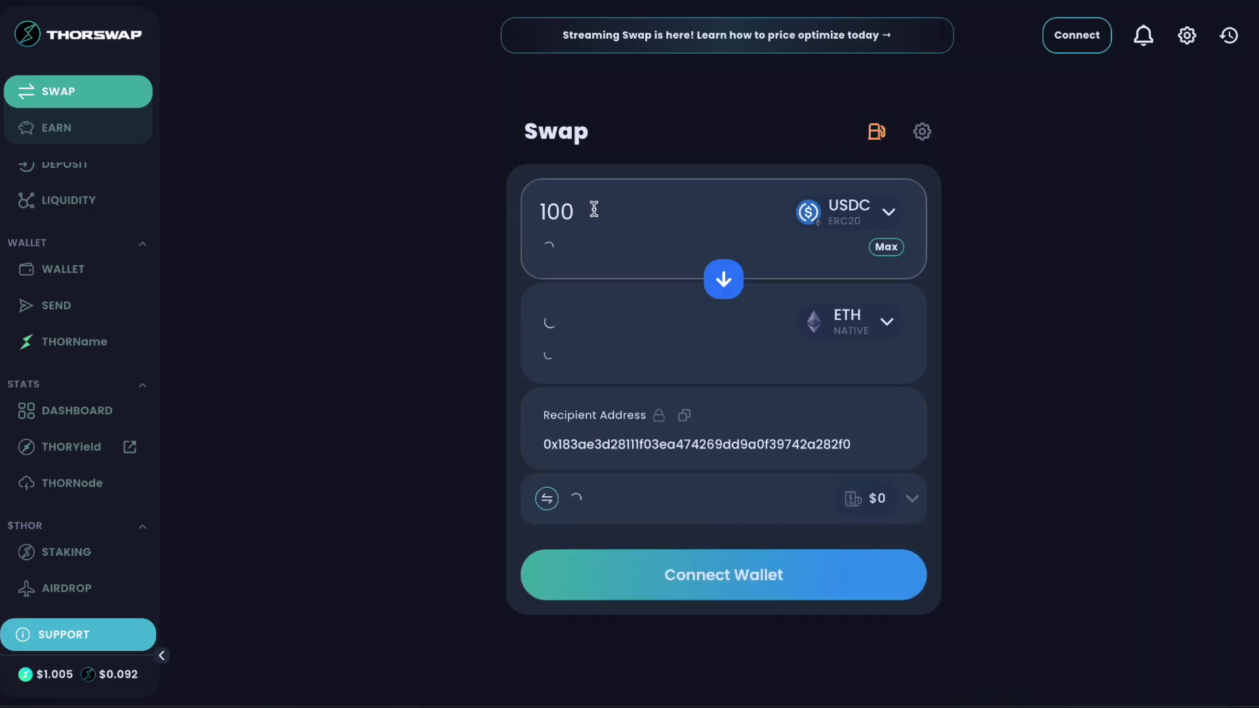
{"action": "left_click", "coordinate": [594, 210]}
{"action": "type", "text": "00"}
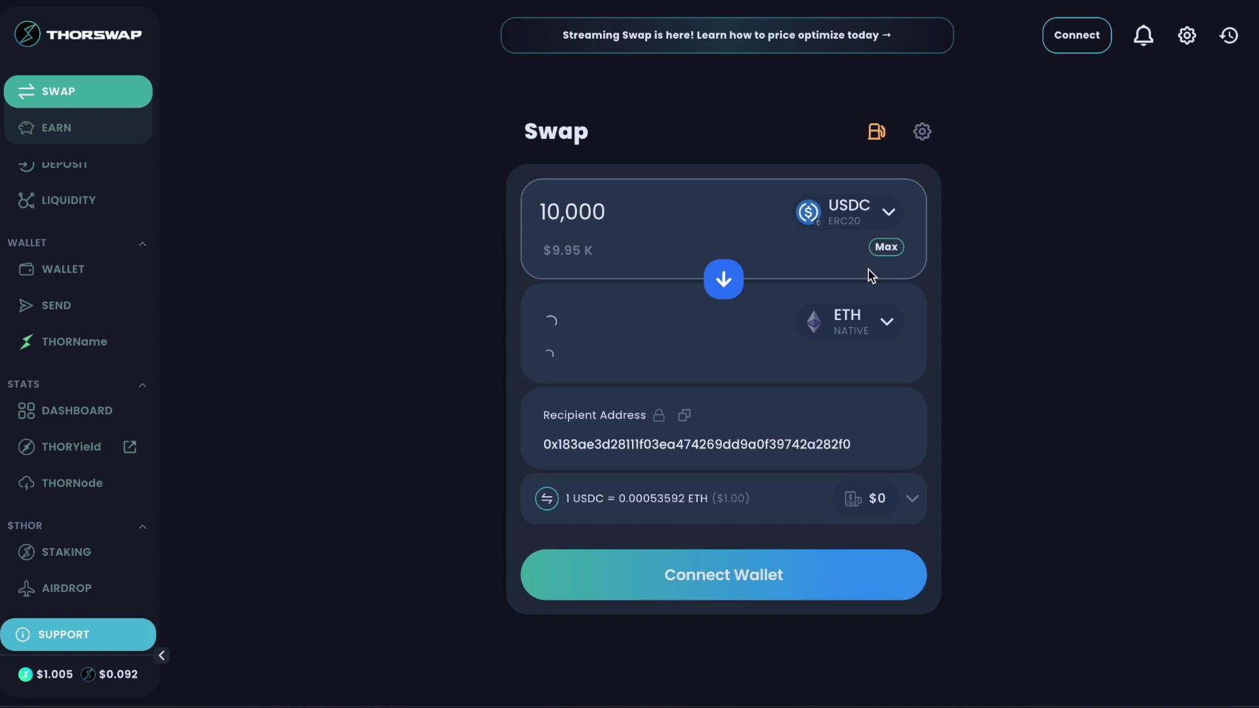
{"action": "type", "text": "0"}
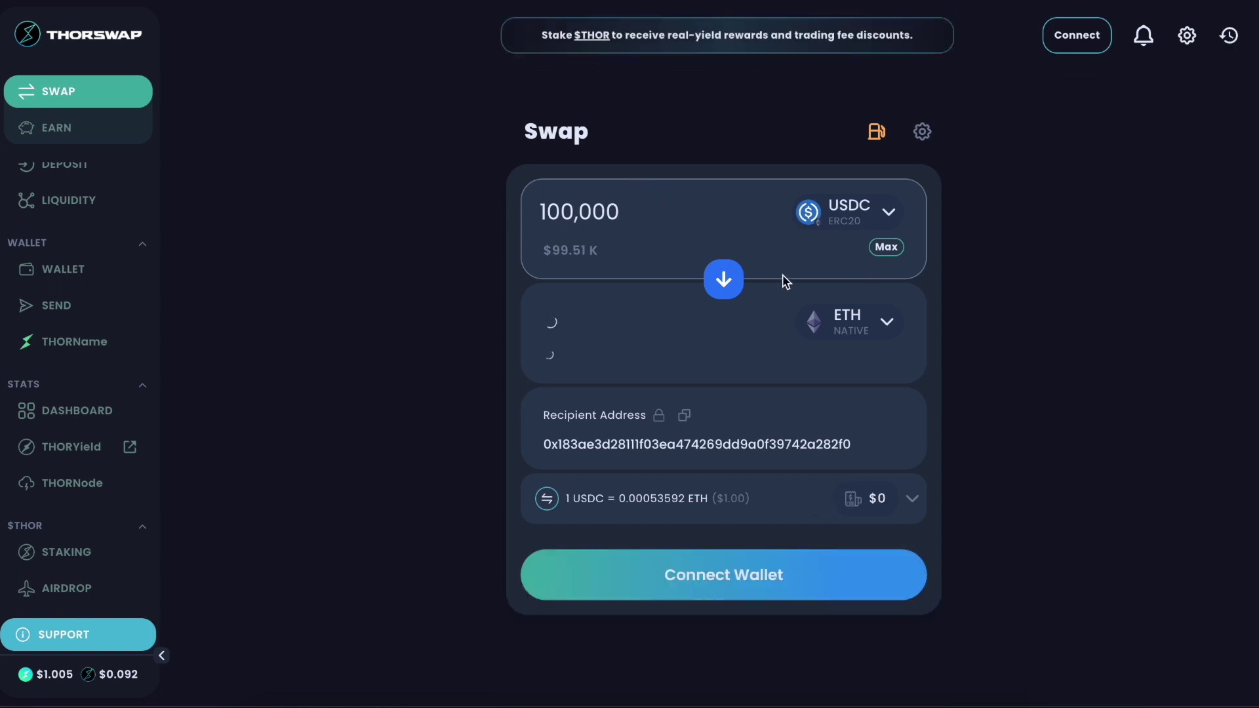
- Choose DOGE as the received token, quoting 1,330,570 DOGE price-optimized
{"action": "left_click", "coordinate": [882, 323]}
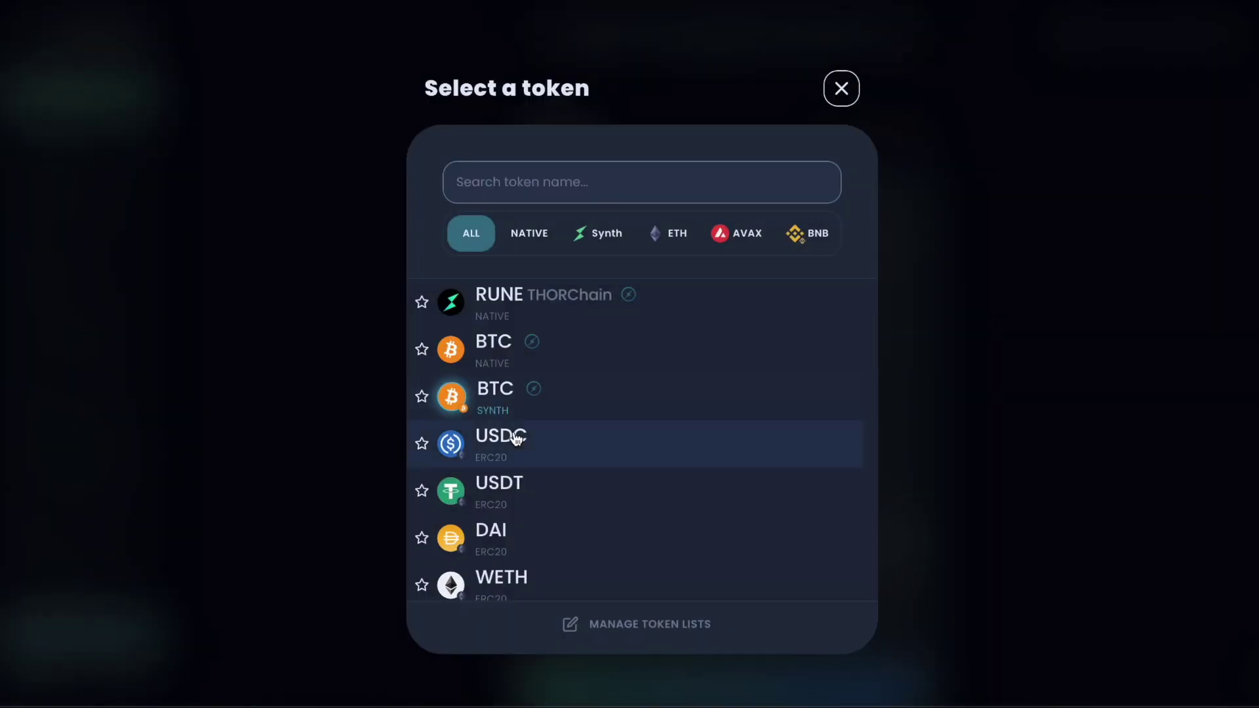
{"action": "scroll", "coordinate": [584, 478], "scroll_direction": "down", "scroll_amount": 10}
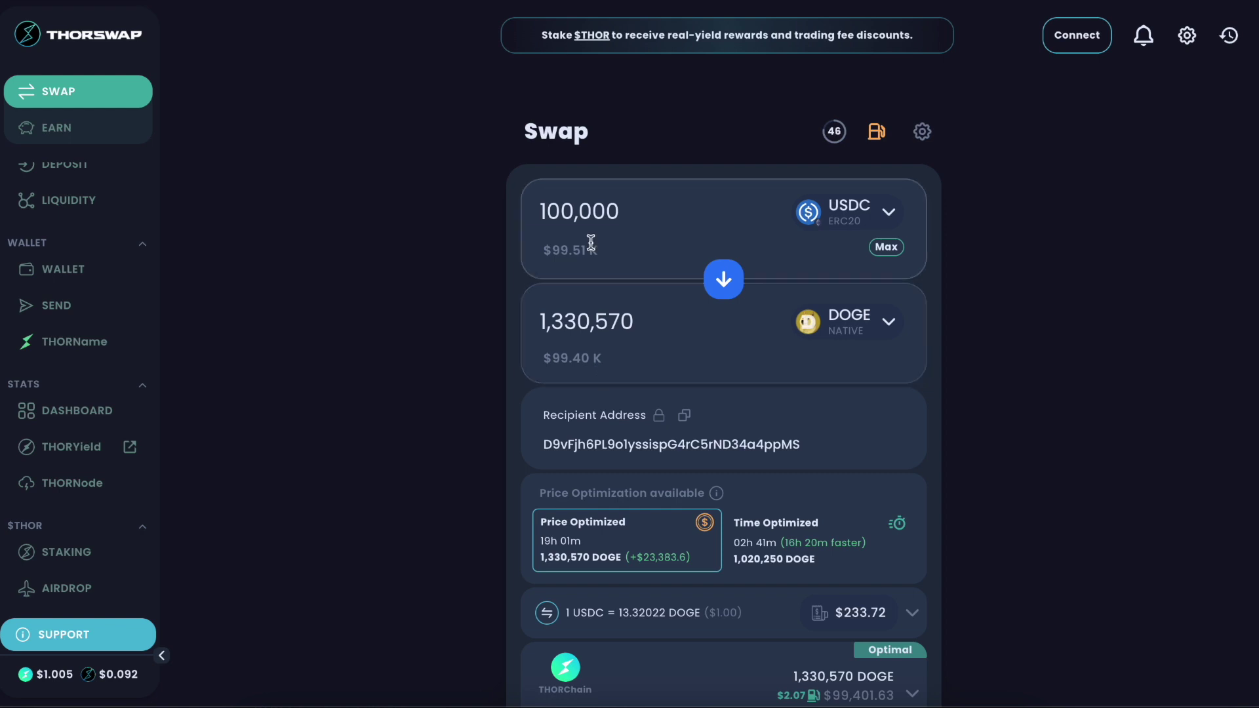
{"action": "scroll", "coordinate": [659, 397], "scroll_direction": "down", "scroll_amount": 1}
{"action": "scroll", "coordinate": [658, 397], "scroll_direction": "down", "scroll_amount": 1}
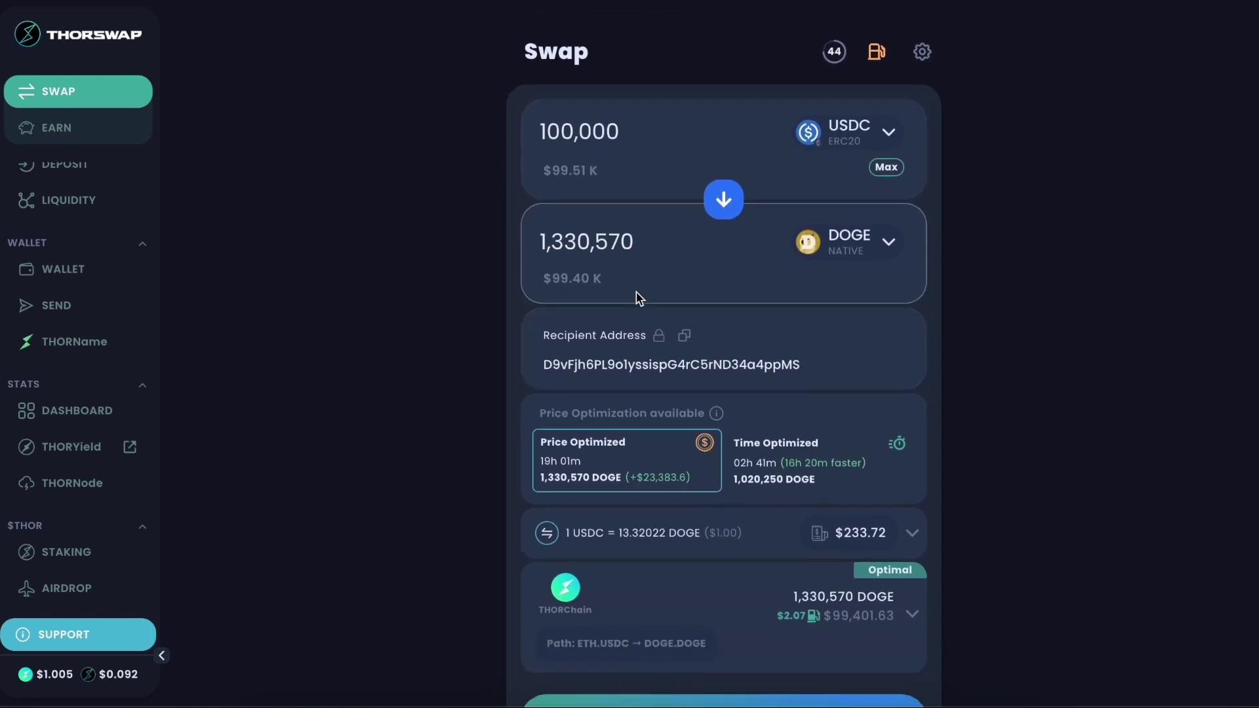
{"action": "scroll", "coordinate": [728, 385], "scroll_direction": "down", "scroll_amount": 1}
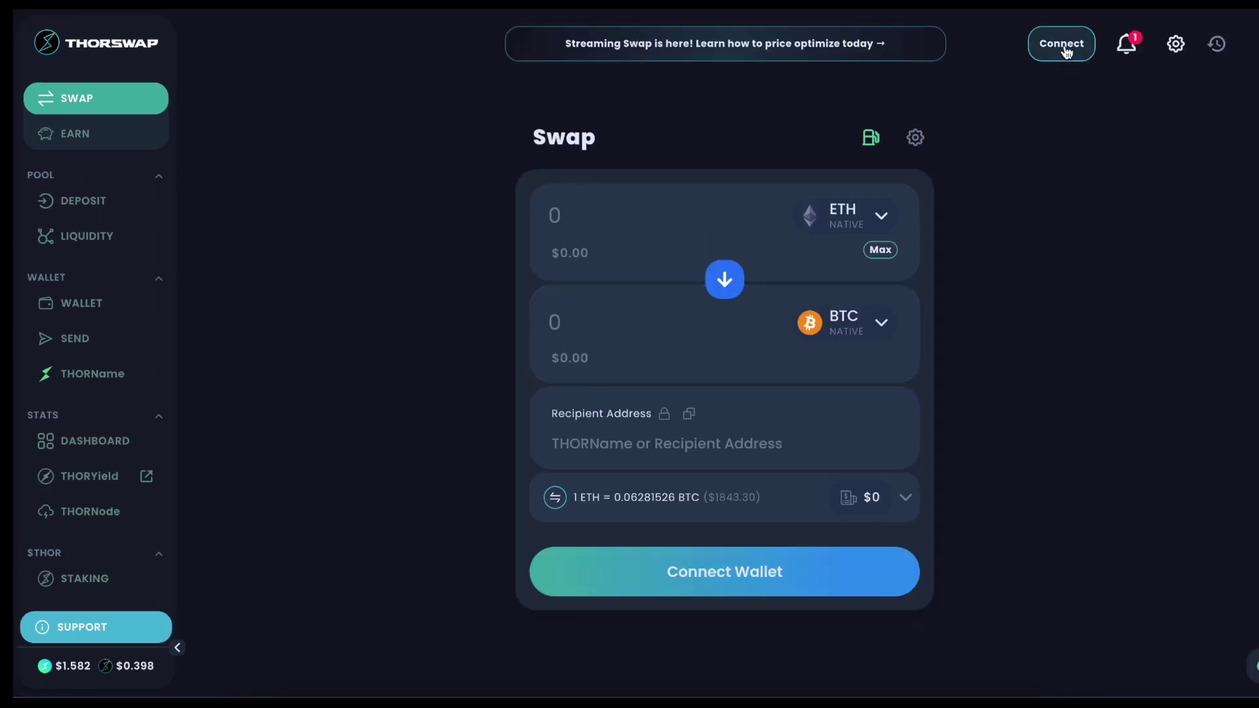
- Connect the XDEFI wallet for all compatible chains
{"action": "left_click", "coordinate": [1063, 47]}
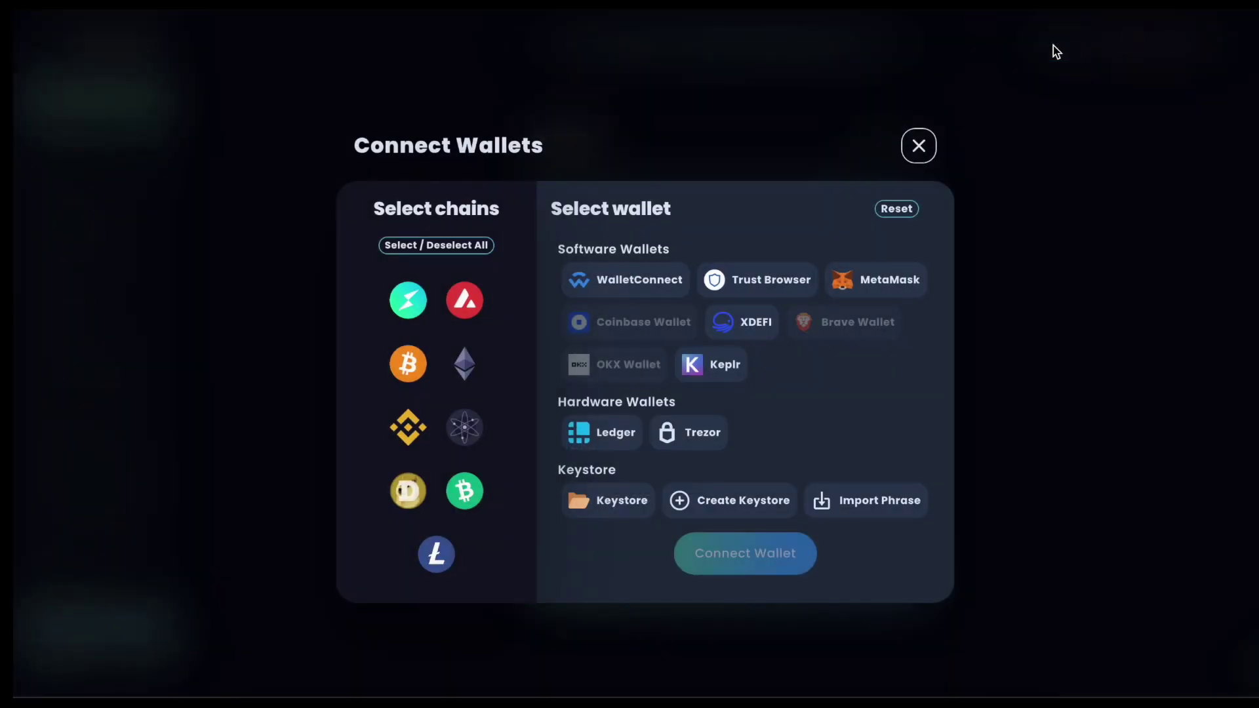
{"action": "left_click", "coordinate": [466, 302]}
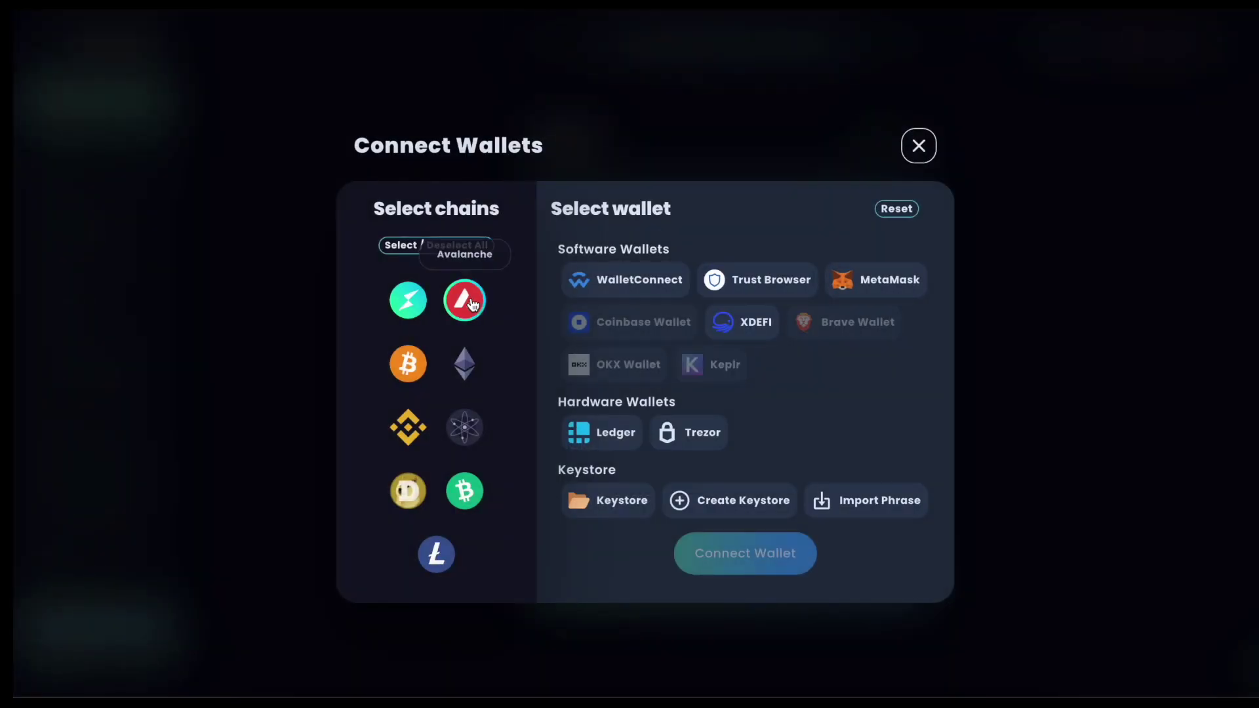
{"action": "left_click", "coordinate": [465, 301]}
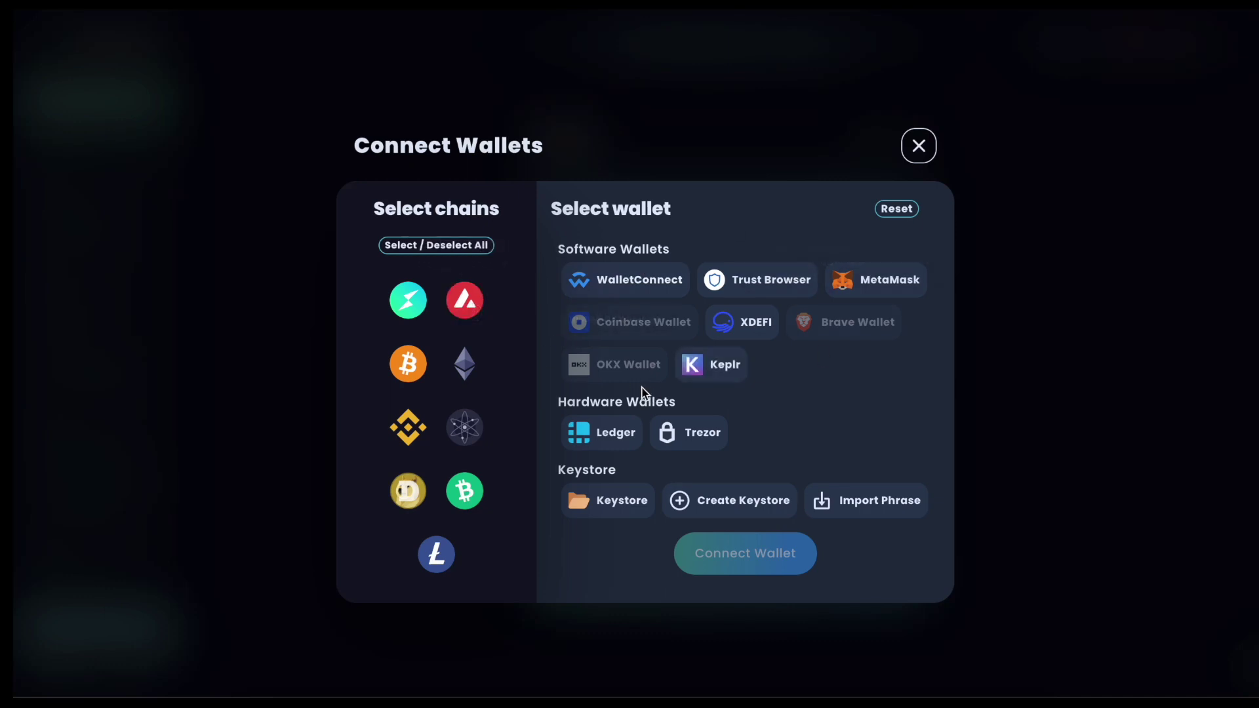
{"action": "left_click", "coordinate": [744, 329]}
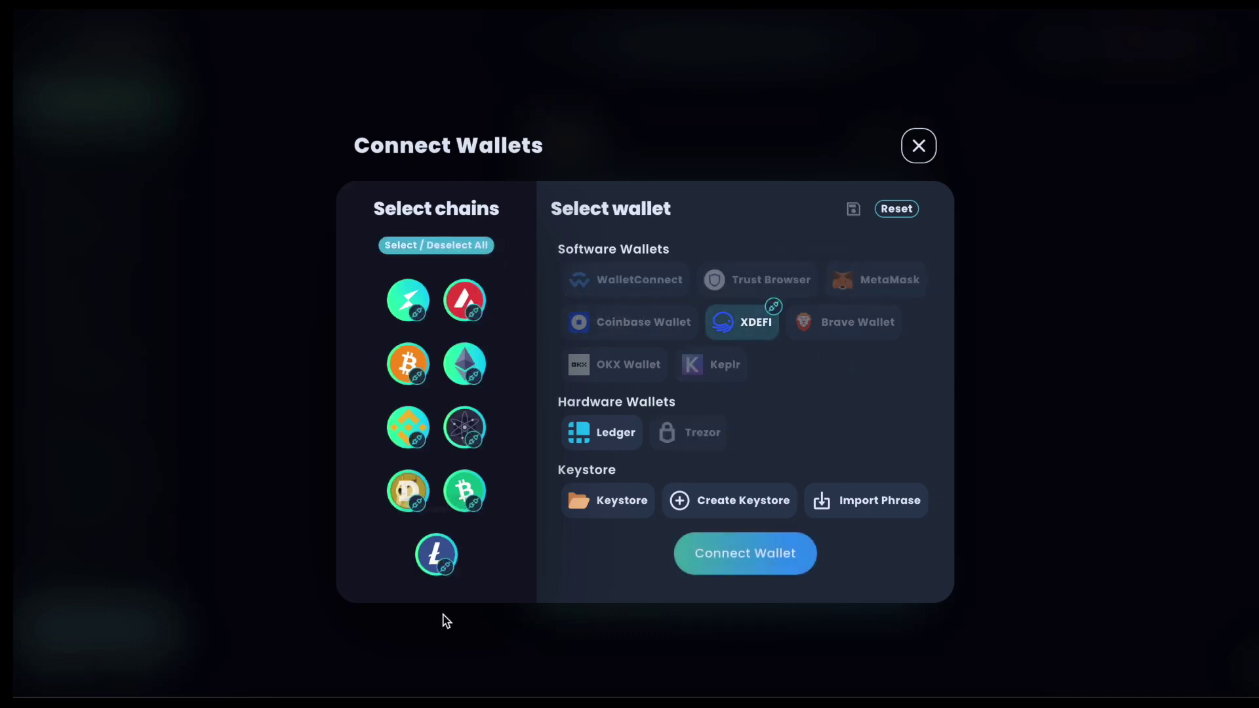
{"action": "left_click", "coordinate": [775, 559]}
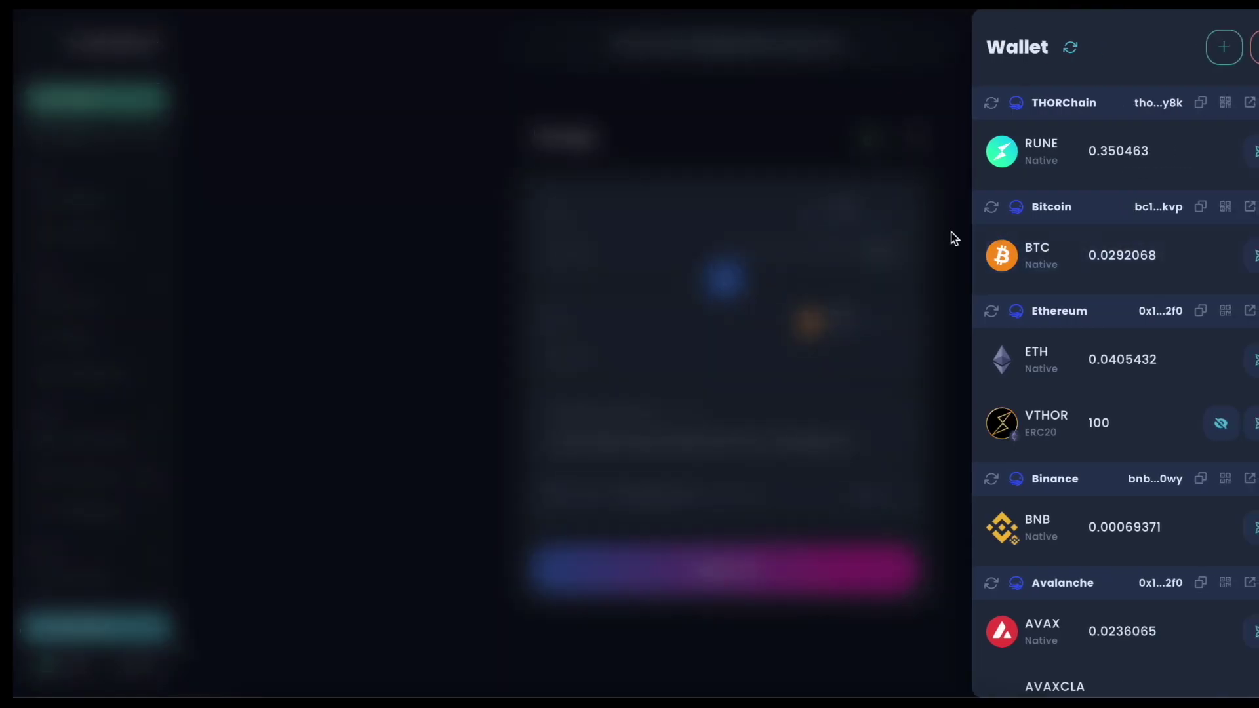
{"action": "left_click", "coordinate": [682, 97]}
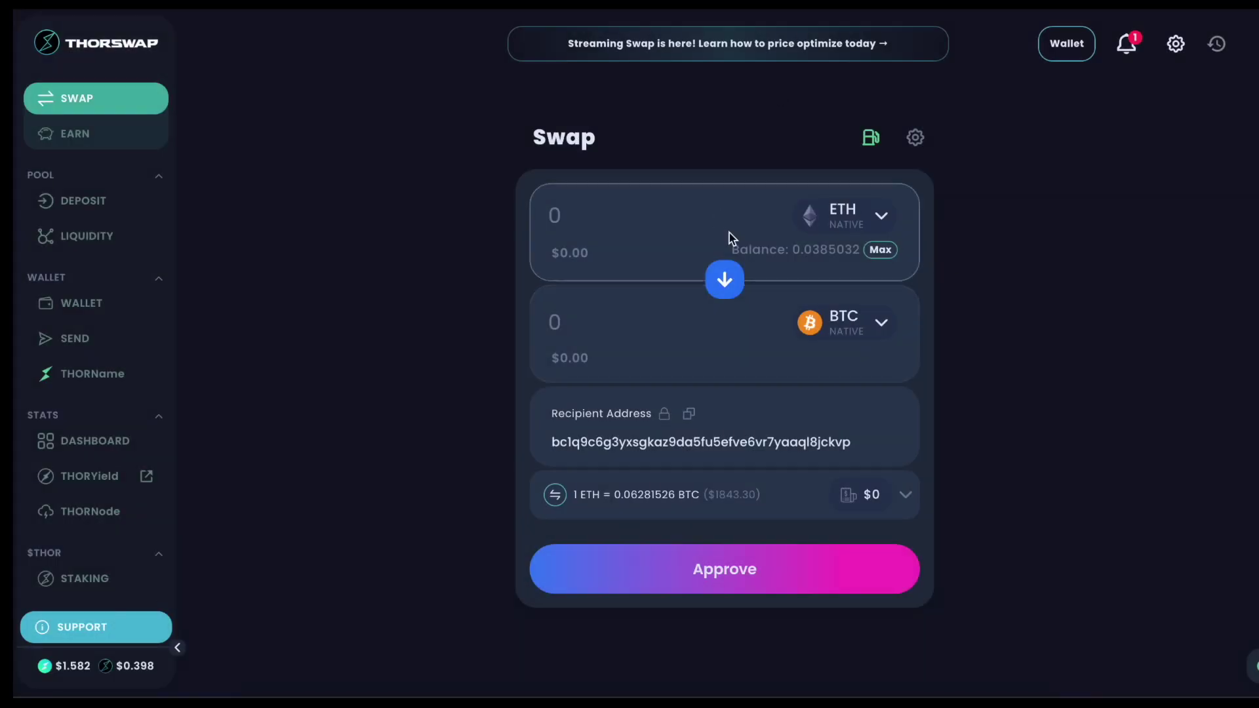
- Set up a swap of 0.029 BTC into USDC on Avalanche
{"action": "left_click", "coordinate": [723, 280]}
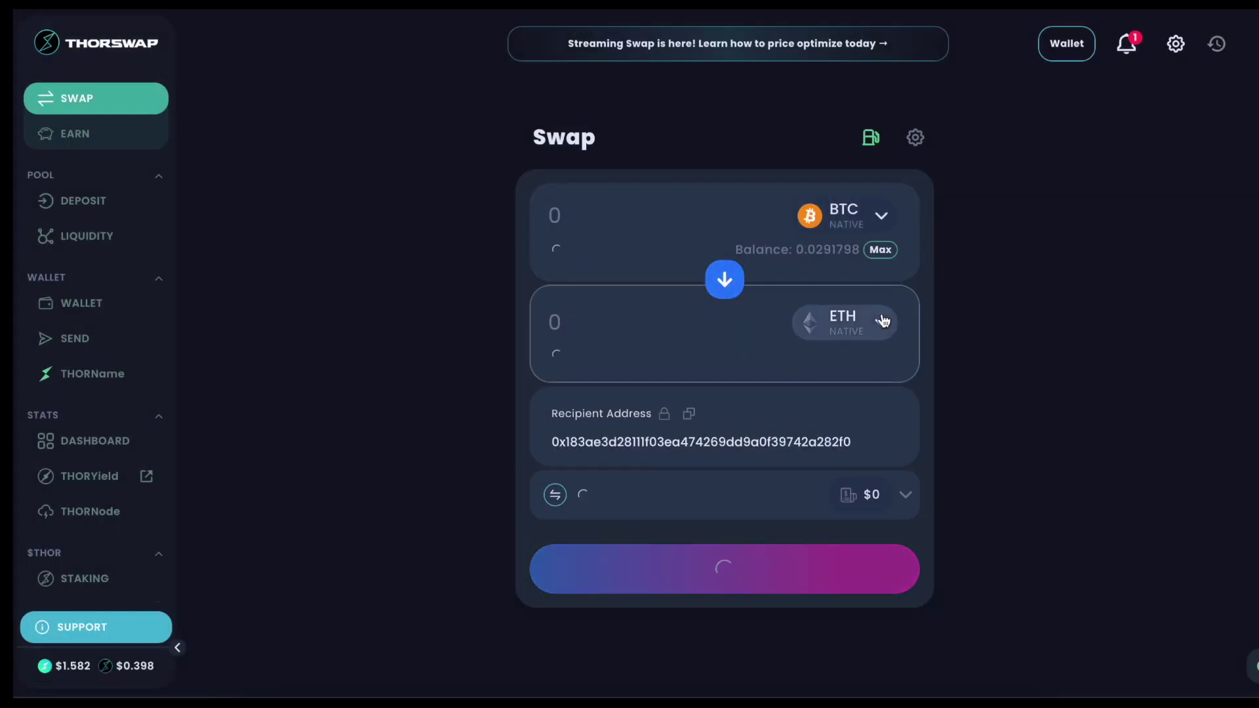
{"action": "left_click", "coordinate": [879, 326]}
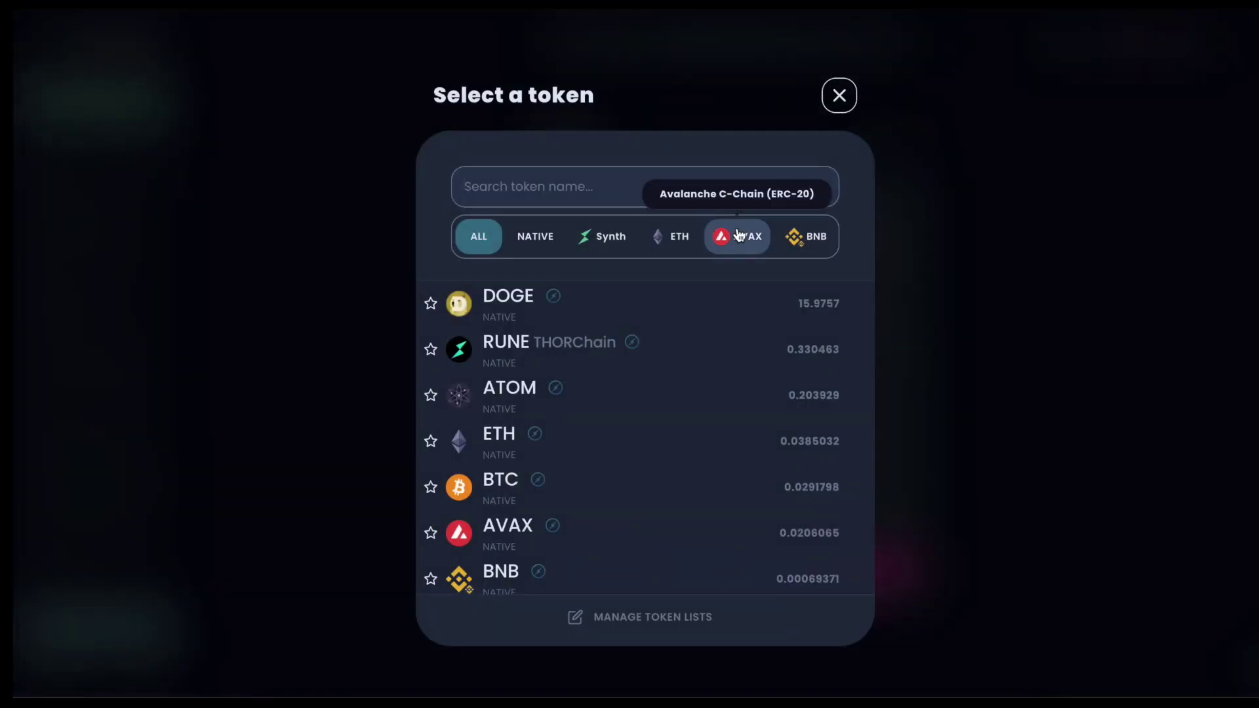
{"action": "left_click", "coordinate": [710, 236]}
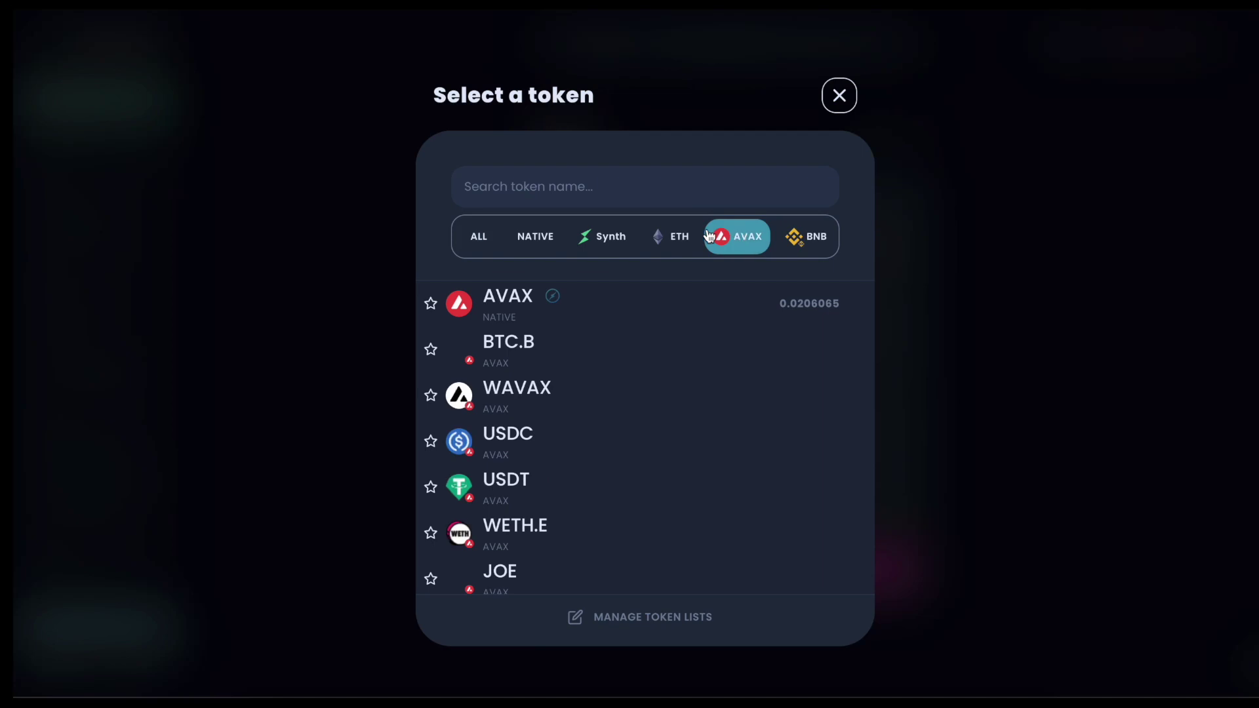
{"action": "left_click", "coordinate": [567, 439]}
{"action": "left_click", "coordinate": [879, 249]}
{"action": "left_click_drag", "start_coordinate": [604, 215], "coordinate": [786, 218]}
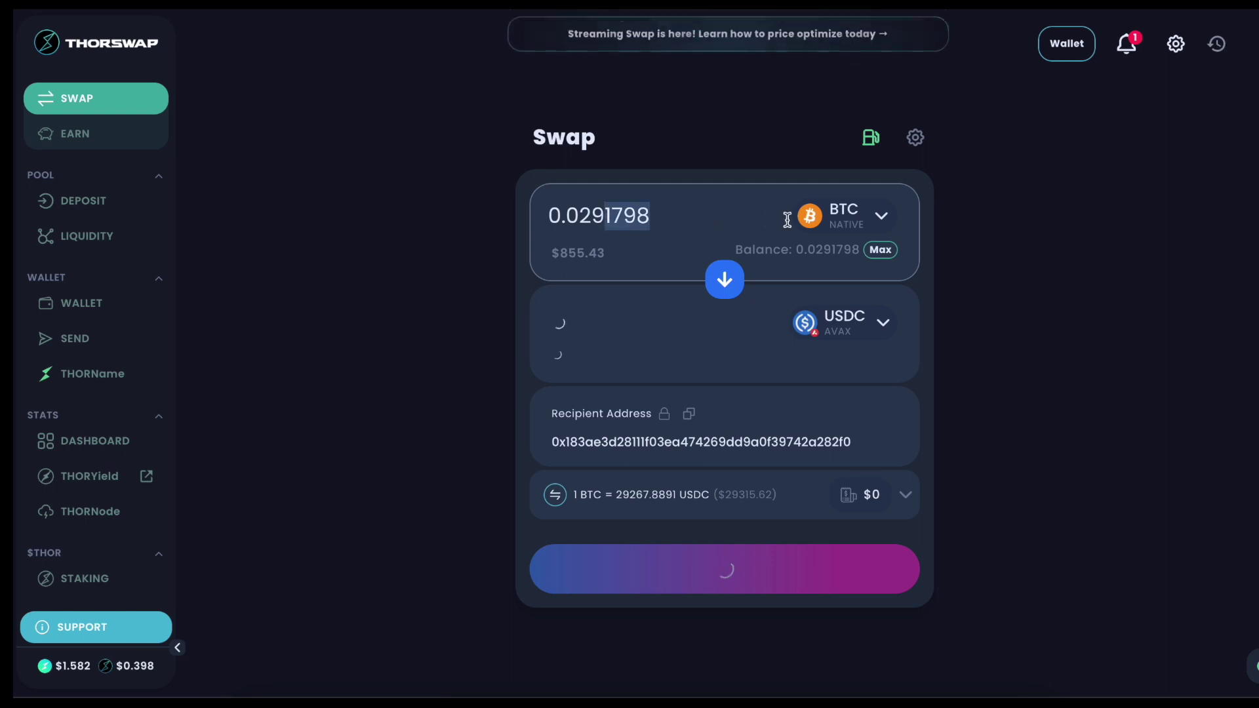
{"action": "key", "text": "BackSpace"}
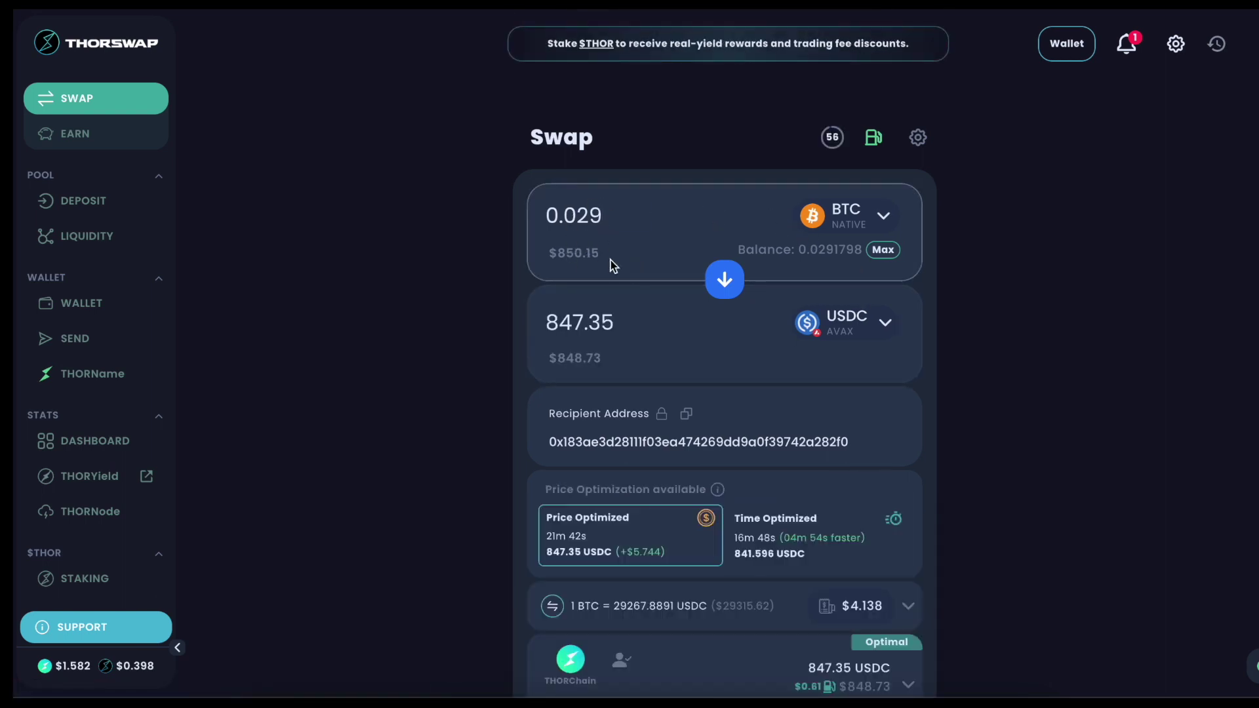
- Expand the BTC-to-USDC quote's fee and slippage details and open the swap review
{"action": "scroll", "coordinate": [612, 267], "scroll_direction": "down", "scroll_amount": 1}
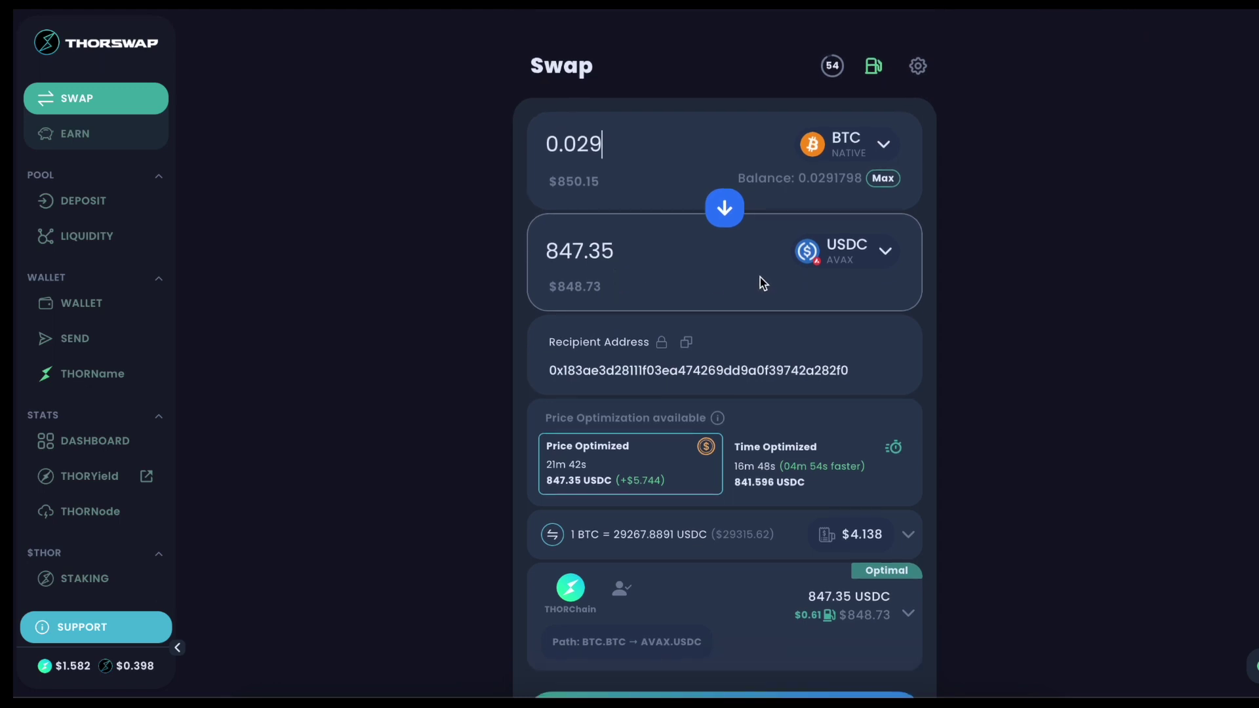
{"action": "scroll", "coordinate": [836, 271], "scroll_direction": "down", "scroll_amount": 1}
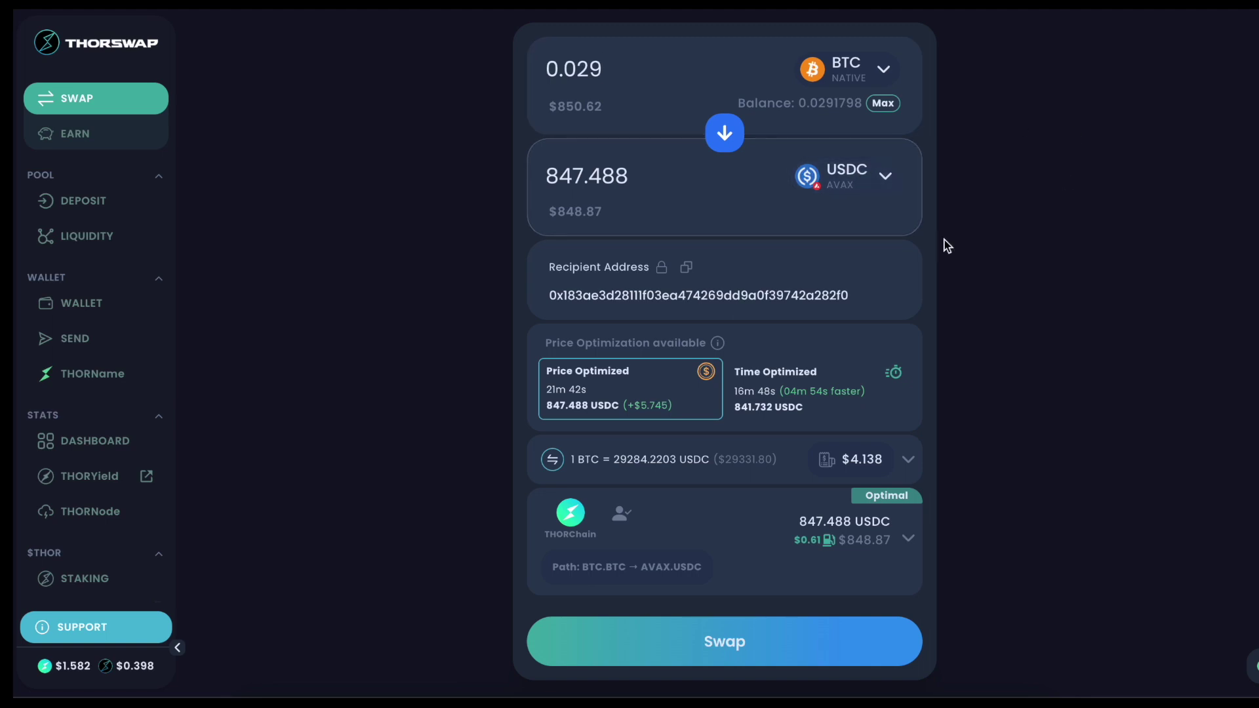
{"action": "scroll", "coordinate": [944, 393], "scroll_direction": "down", "scroll_amount": 1}
{"action": "left_click", "coordinate": [908, 382]}
{"action": "scroll", "coordinate": [944, 397], "scroll_direction": "down", "scroll_amount": 1}
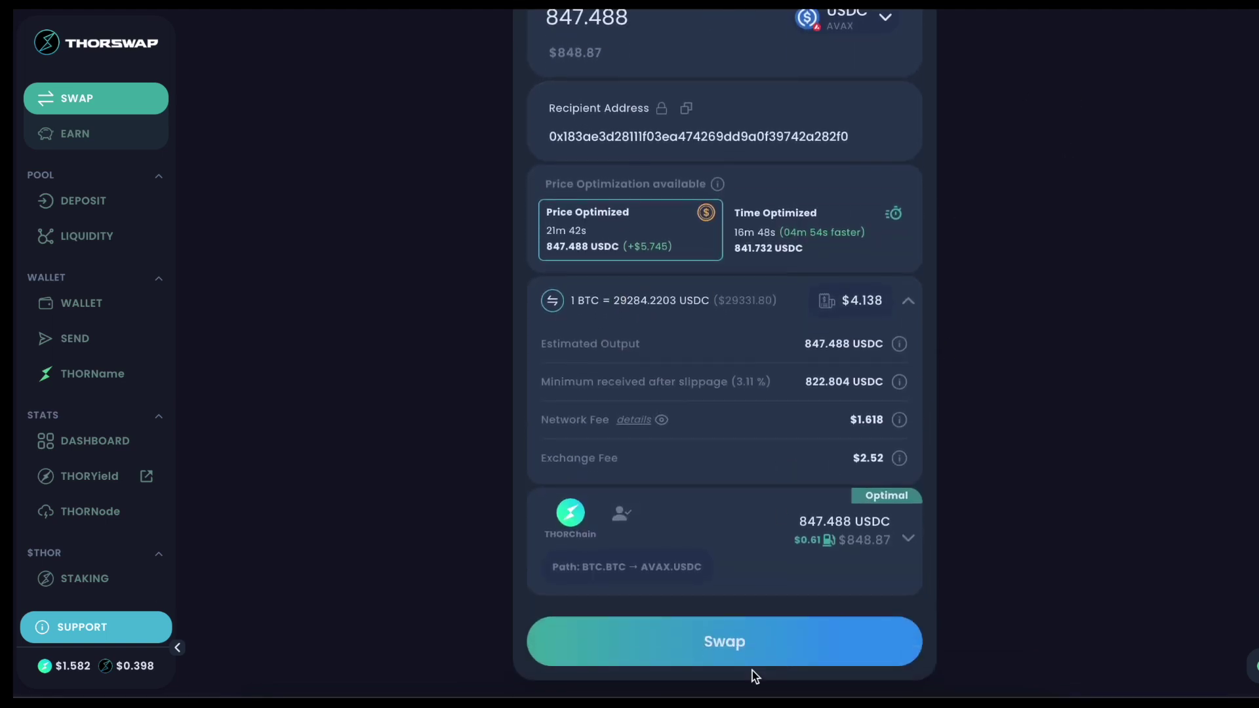
{"action": "left_click", "coordinate": [748, 642]}
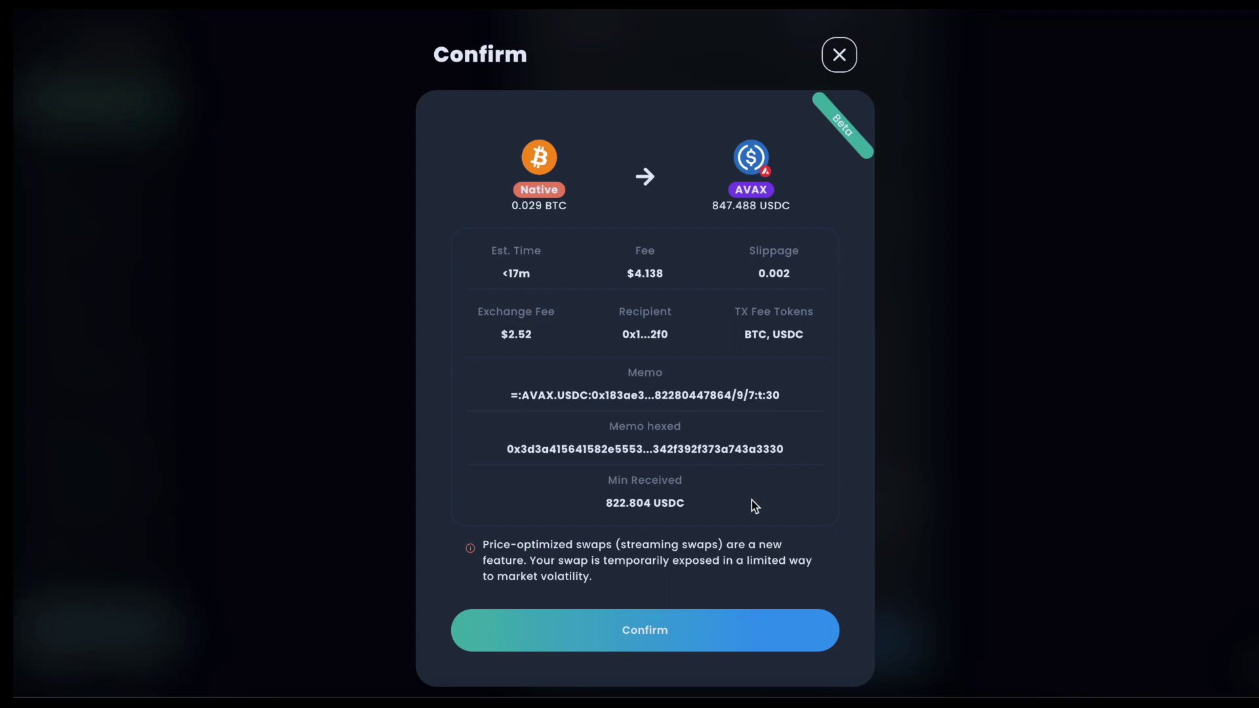
- Confirm the 0.029 BTC to 847.488 USDC swap and sign it in XDEFI
{"action": "left_click", "coordinate": [623, 633]}
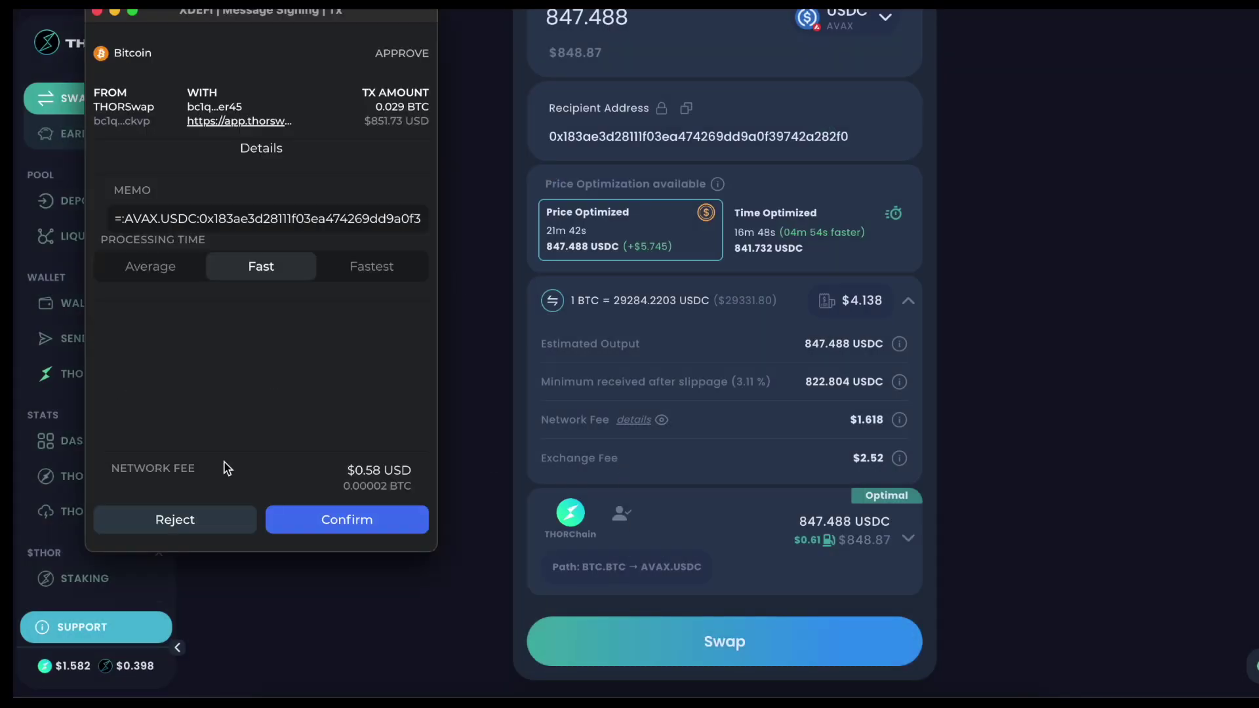
{"action": "left_click", "coordinate": [380, 520]}
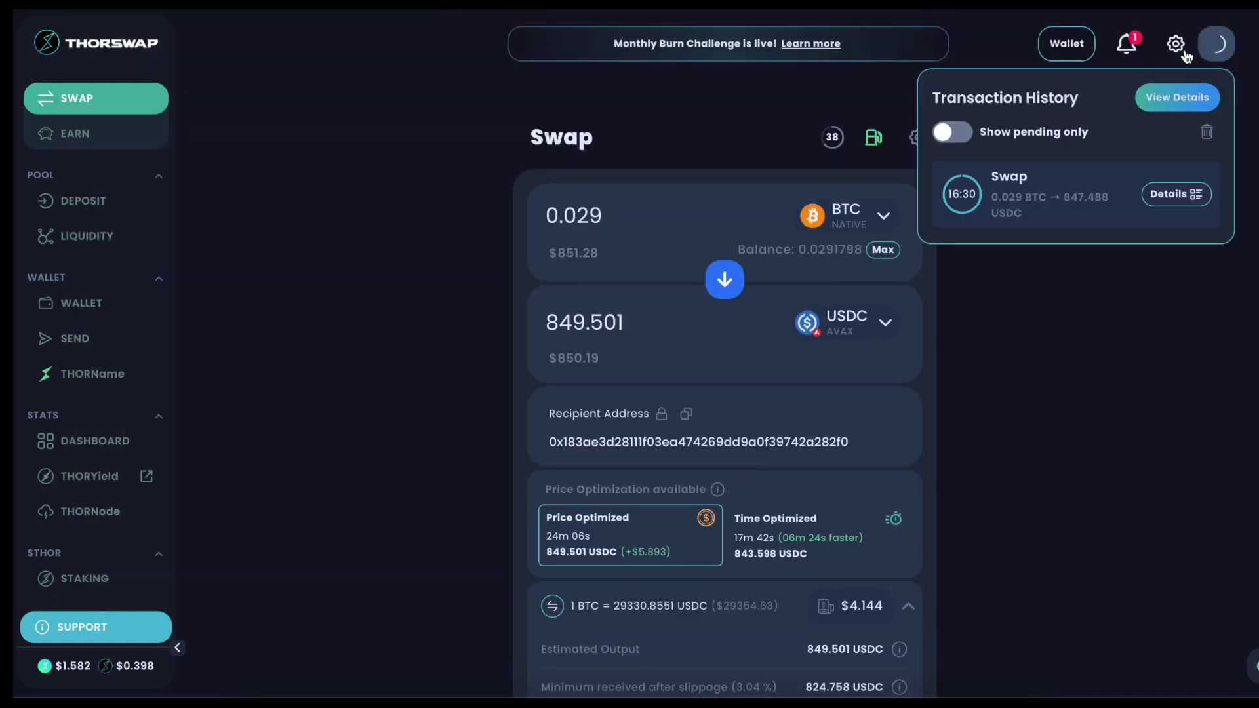
- Open the Details of the pending Swap entry in Transaction History
{"action": "left_click", "coordinate": [1170, 194]}
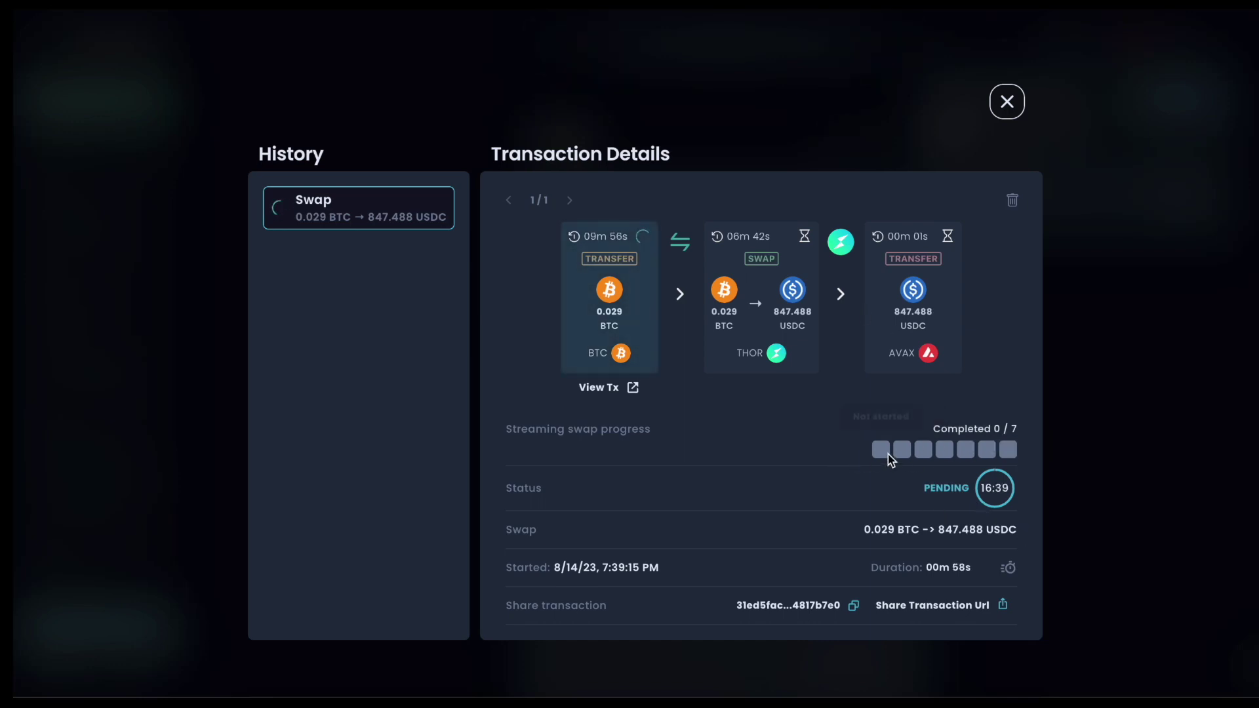
- Watch the streaming swap progress until 6 of 7 sub-swaps are completed
{"action": "mouse_move", "coordinate": [904, 455]}
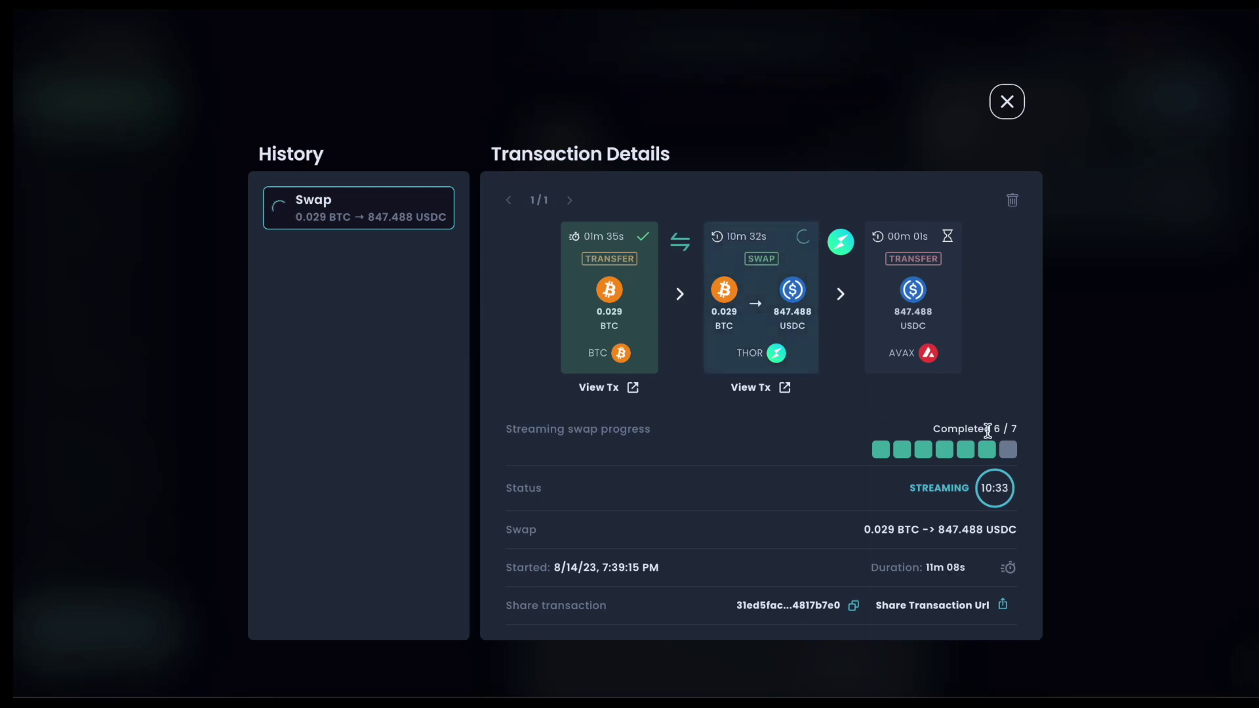
- Wait for Completed 7/7 and SUCCESS with 846.868 USDC delivered, then close Transaction Details
{"action": "mouse_move", "coordinate": [1015, 449]}
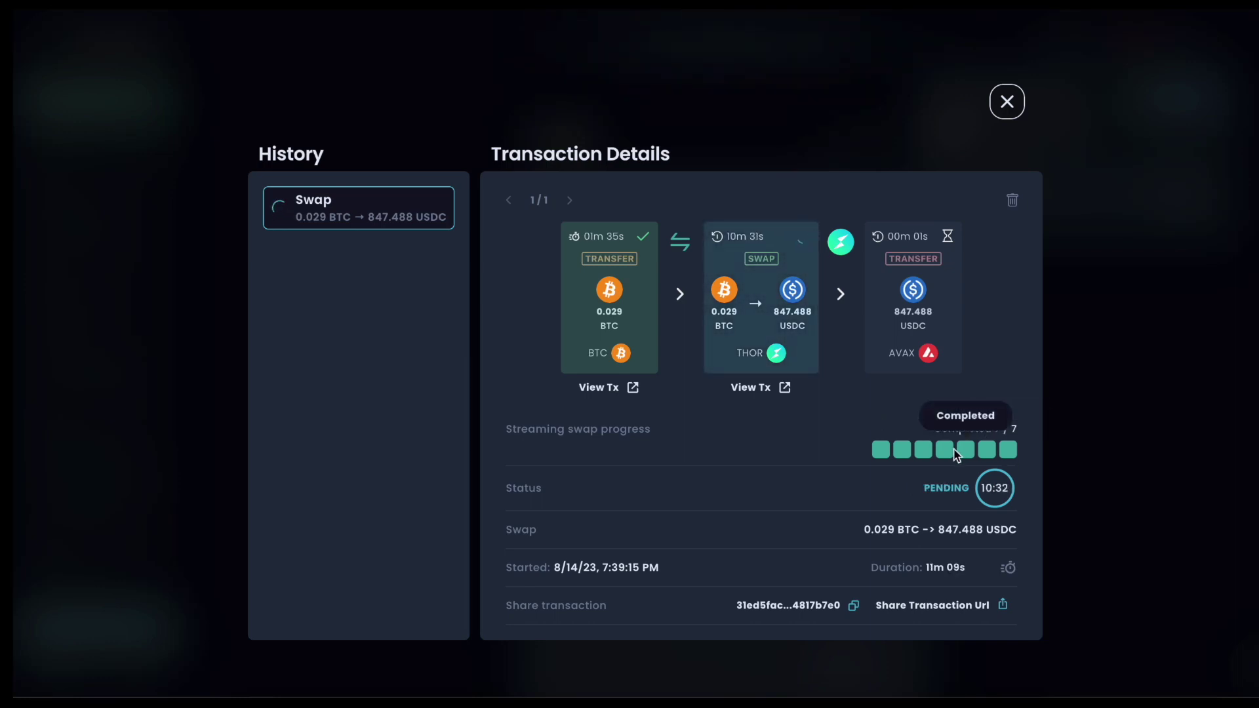
{"action": "mouse_move", "coordinate": [995, 491]}
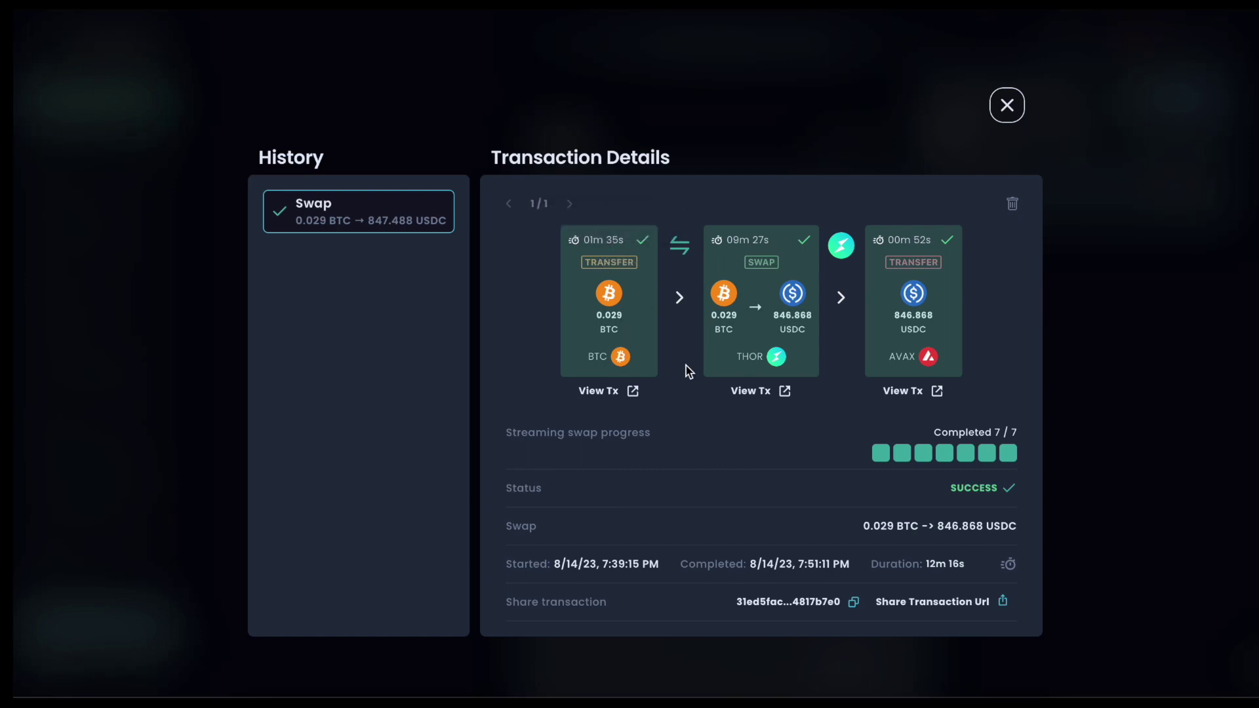
{"action": "left_click", "coordinate": [1195, 164]}
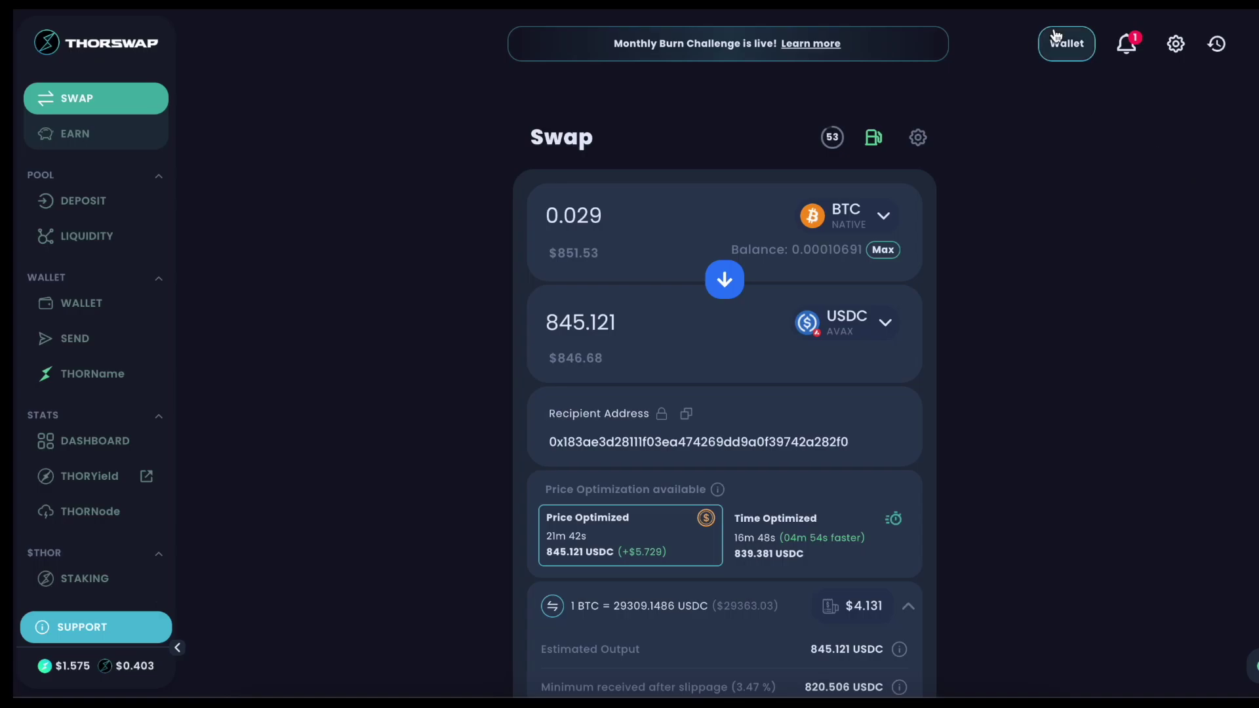
- Check the wallet's Avalanche section for the 846.868 USDC balance, then close the wallet
{"action": "left_click", "coordinate": [1066, 43]}
{"action": "scroll", "coordinate": [1062, 531], "scroll_direction": "down", "scroll_amount": 3}
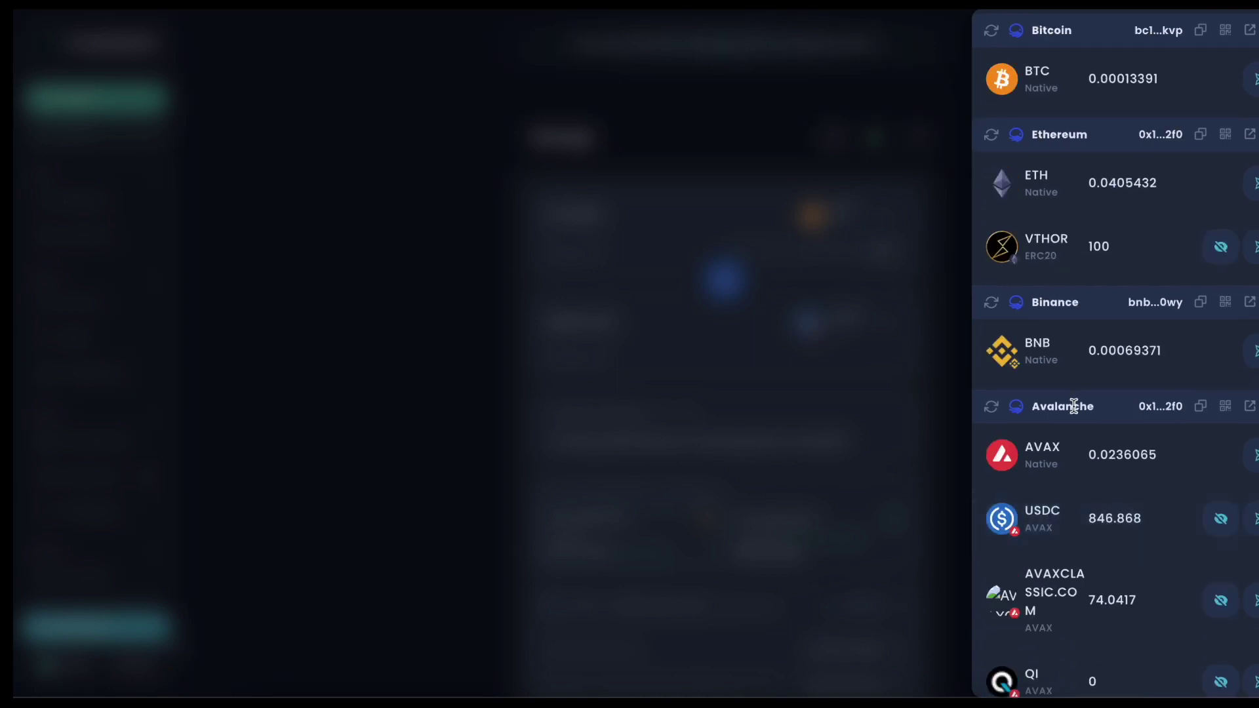
{"action": "key", "text": "Escape"}
- Scroll to the Medium article's 'Price Optimized vs. Time Optimized: You Choose!' section
{"action": "scroll", "coordinate": [916, 338], "scroll_direction": "down", "scroll_amount": 3}
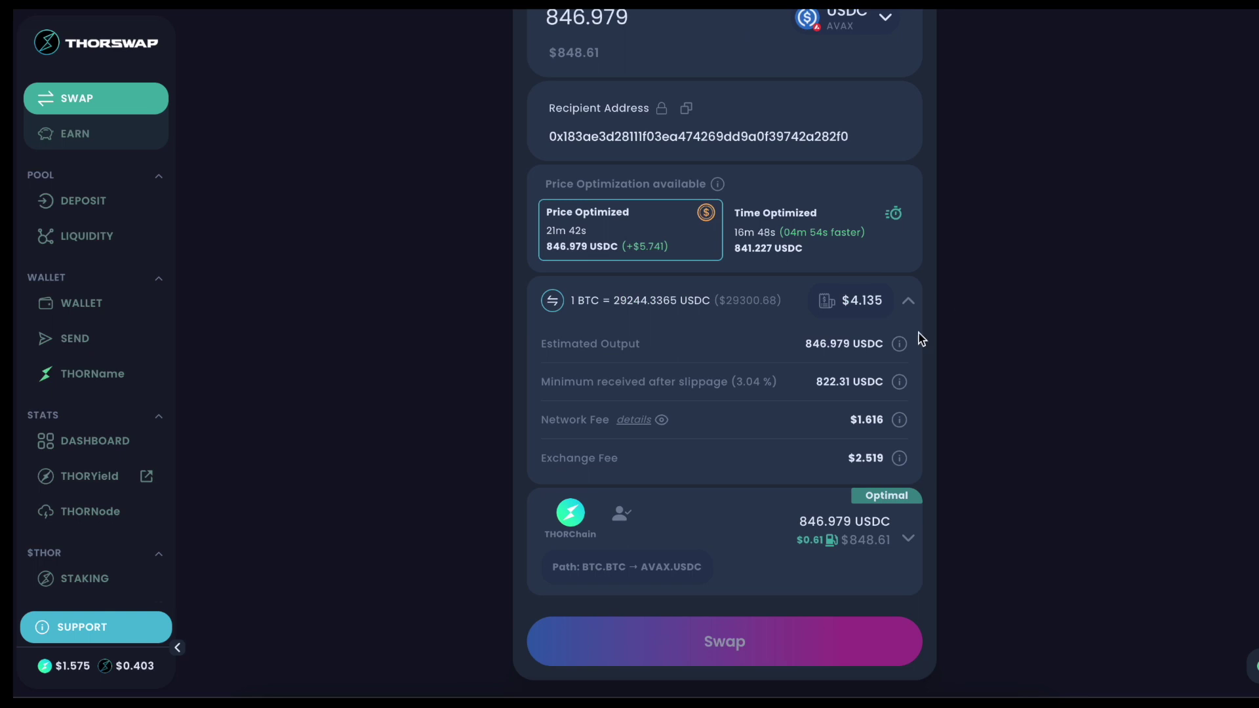
{"action": "scroll", "coordinate": [932, 420], "scroll_direction": "up", "scroll_amount": 1}
{"action": "scroll", "coordinate": [932, 420], "scroll_direction": "up", "scroll_amount": 1}
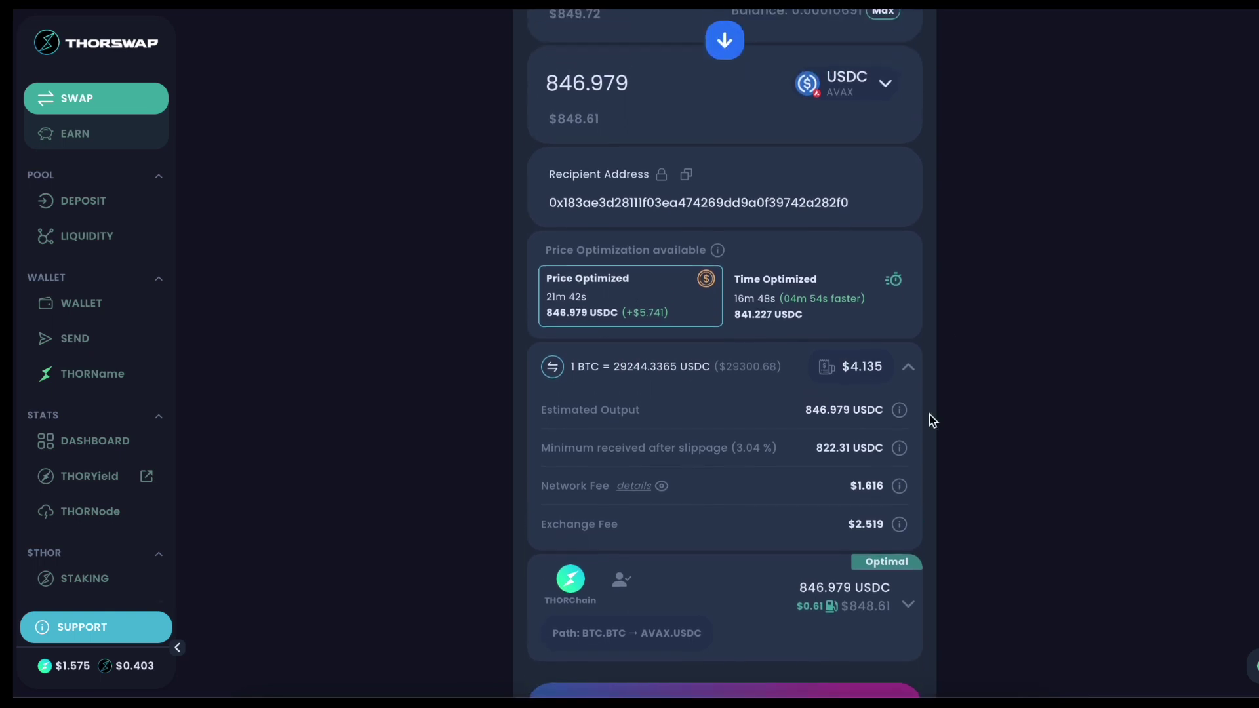
{"action": "scroll", "coordinate": [932, 420], "scroll_direction": "up", "scroll_amount": 1}
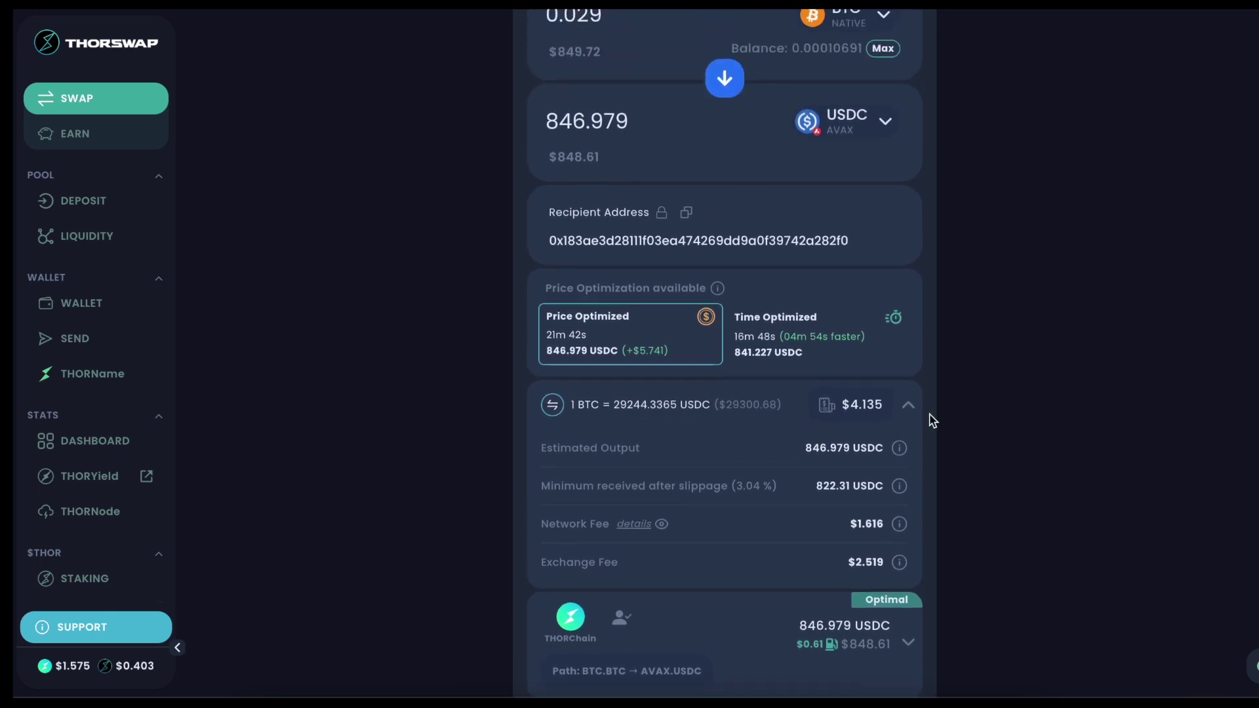
{"action": "scroll", "coordinate": [927, 419], "scroll_direction": "up", "scroll_amount": 2}
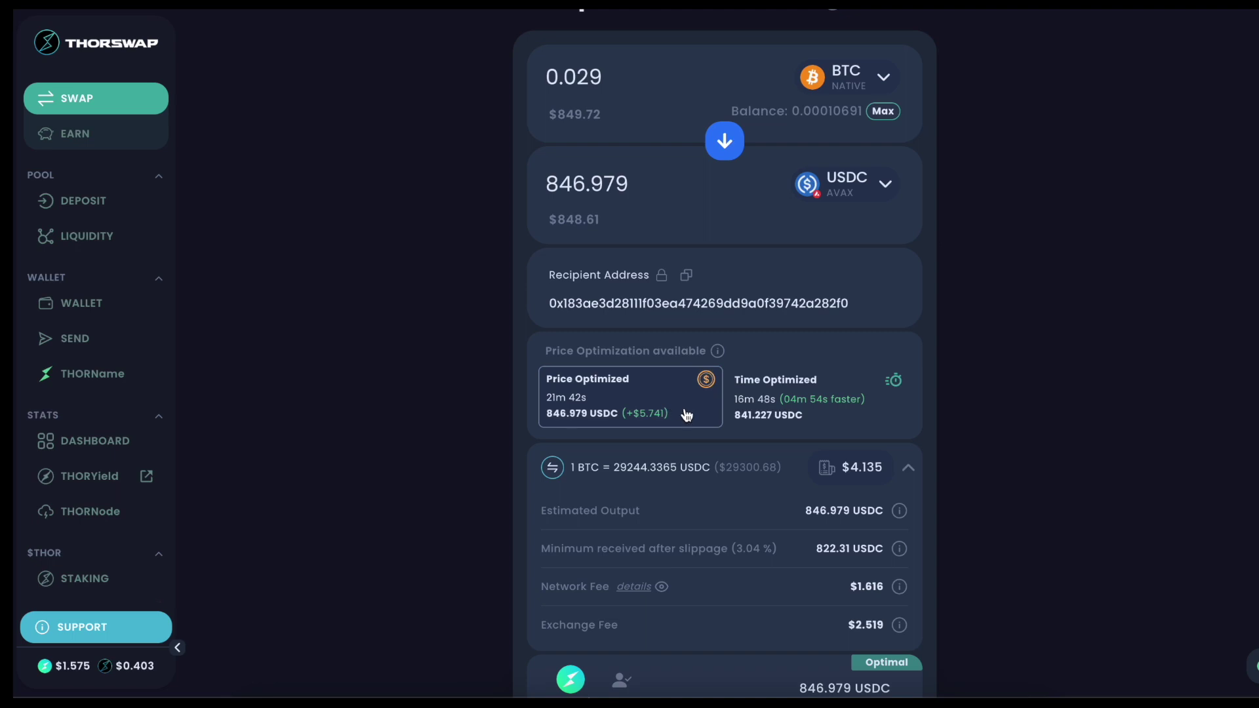
{"action": "scroll", "coordinate": [1075, 317], "scroll_direction": "down", "scroll_amount": 2}
{"action": "scroll", "coordinate": [927, 259], "scroll_direction": "up", "scroll_amount": 4}
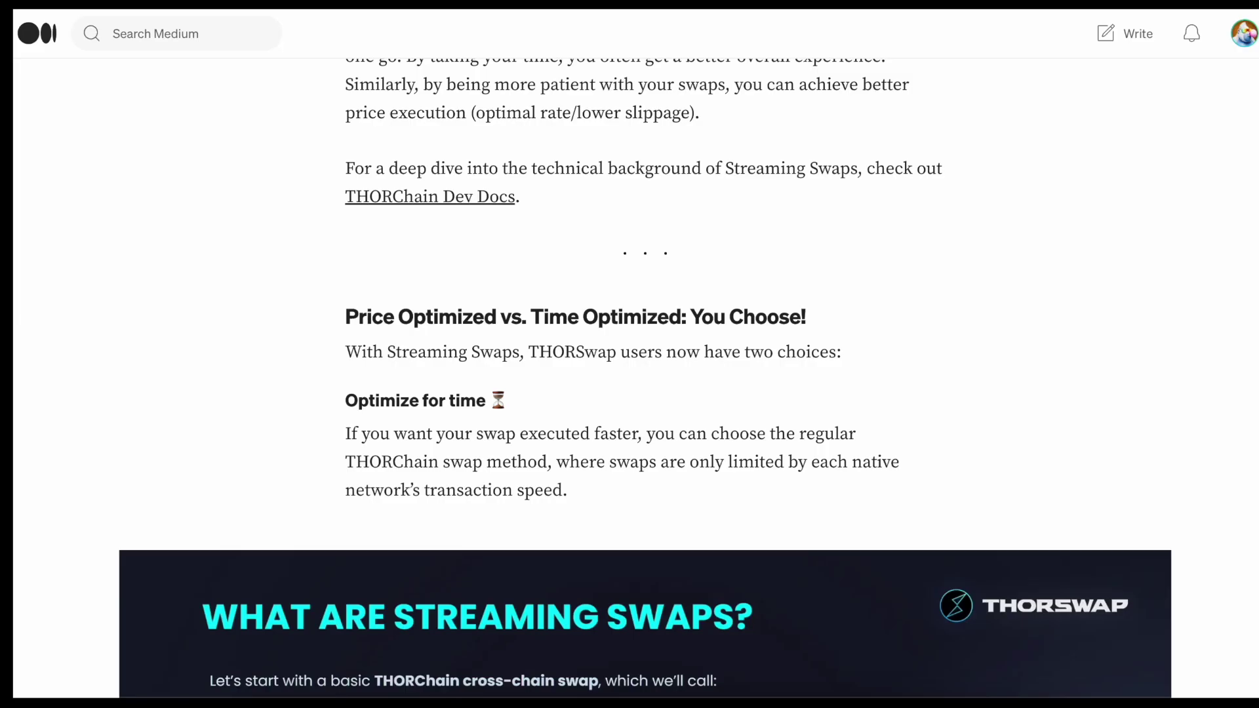
- Scroll over the article's Background and Introducing Streaming Swaps sections
{"action": "scroll", "coordinate": [701, 324], "scroll_direction": "up", "scroll_amount": 15}
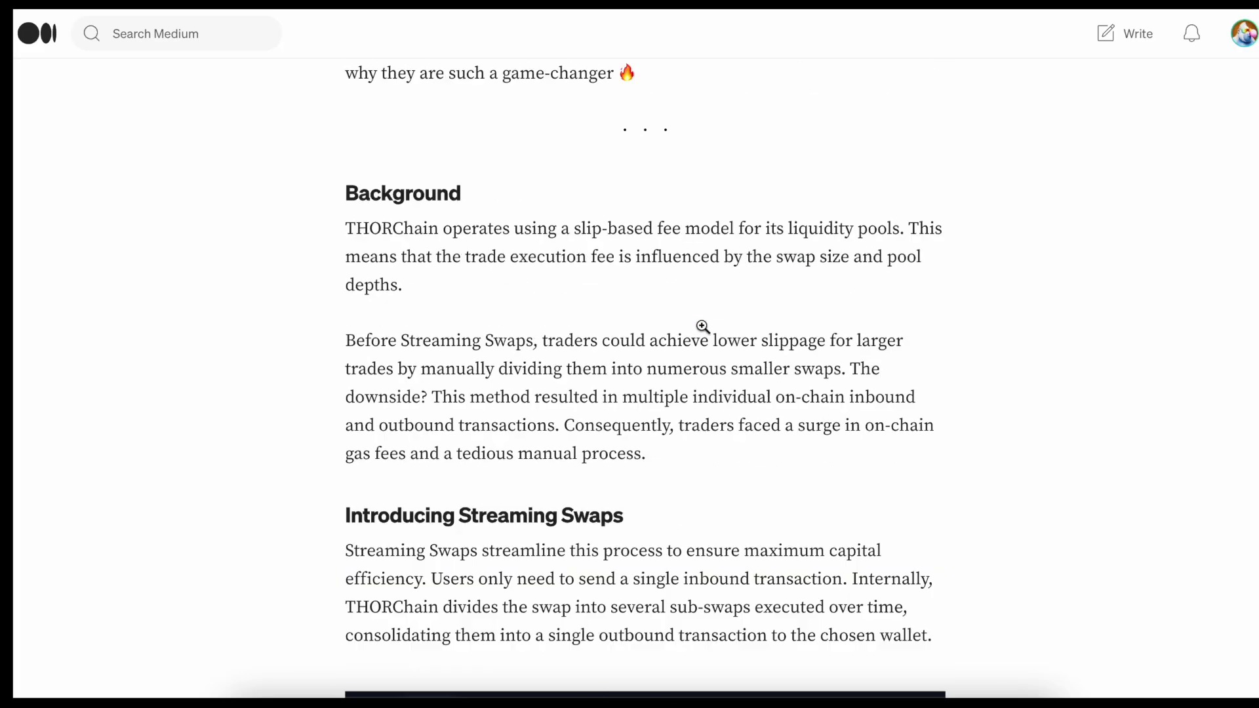
{"action": "scroll", "coordinate": [702, 328], "scroll_direction": "down", "scroll_amount": 20}
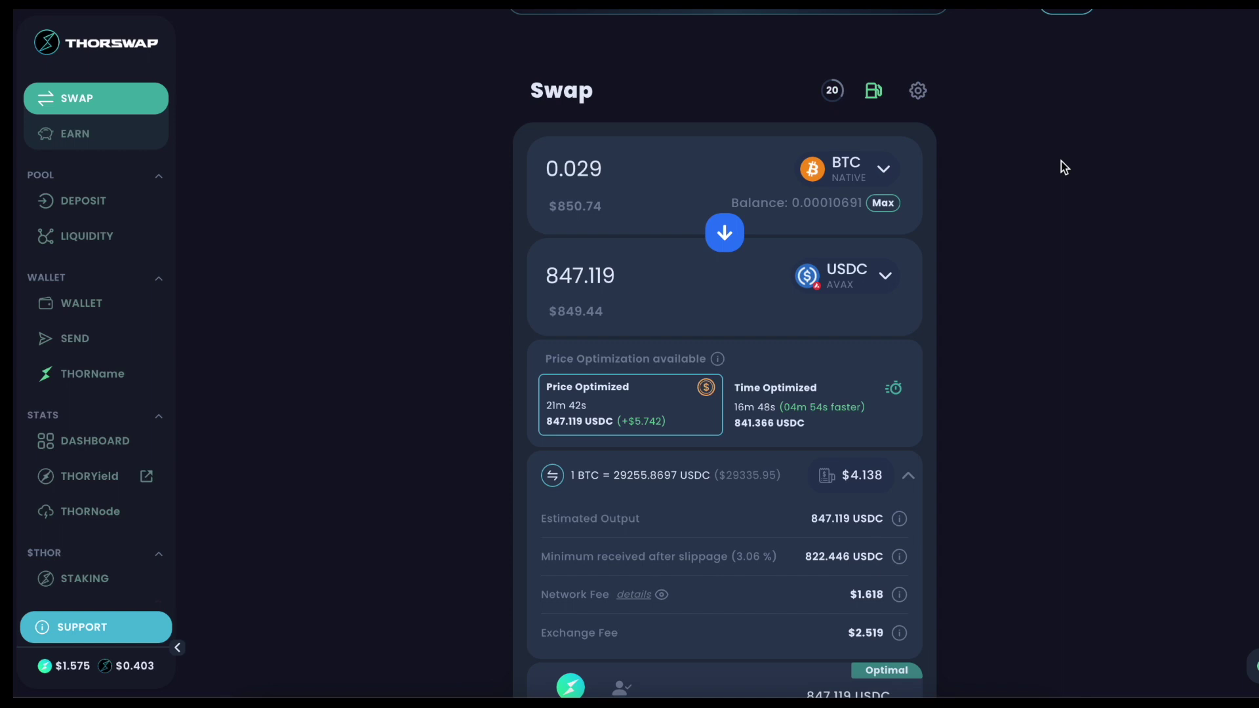
{"action": "scroll", "coordinate": [994, 289], "scroll_direction": "down", "scroll_amount": 2}
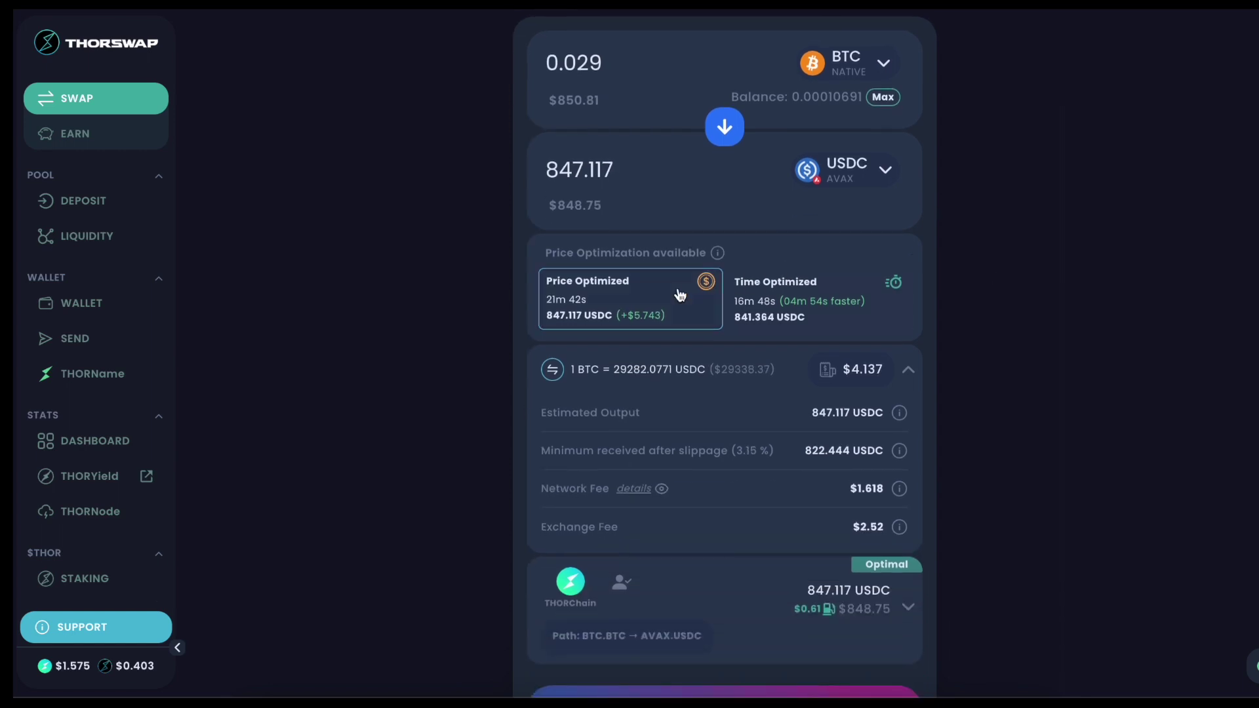
{"action": "scroll", "coordinate": [649, 289], "scroll_direction": "up", "scroll_amount": 2}
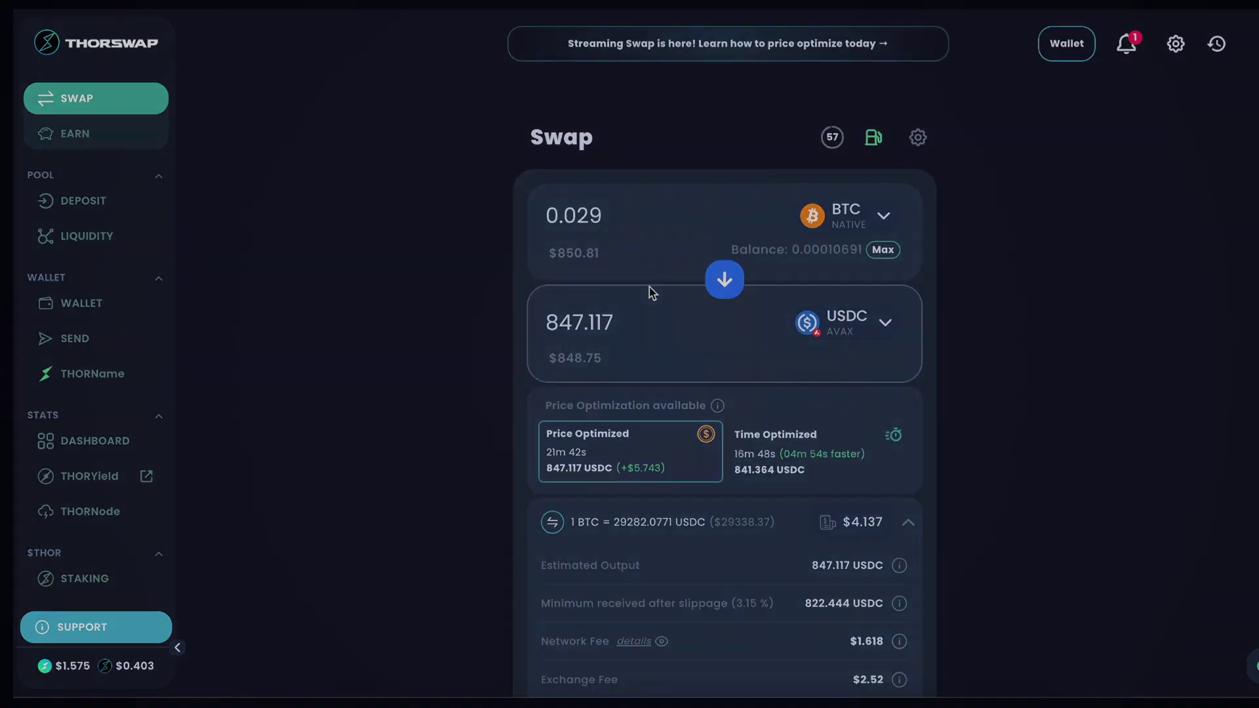